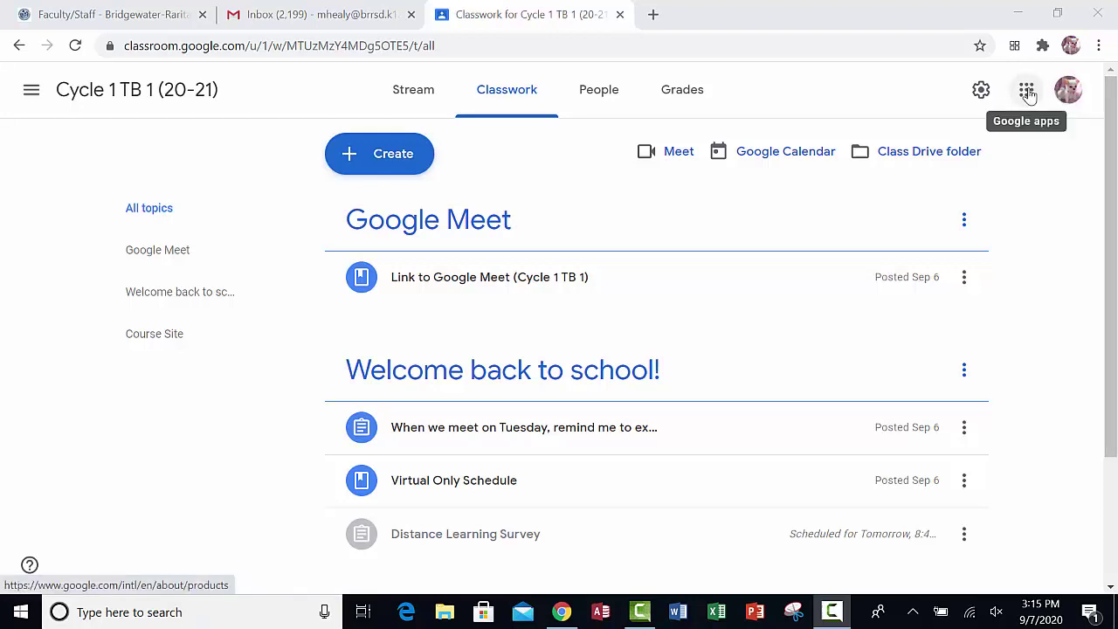
Step: Switch from Google Classroom to Google Drive and create a new blank Google Form
click(1029, 95)
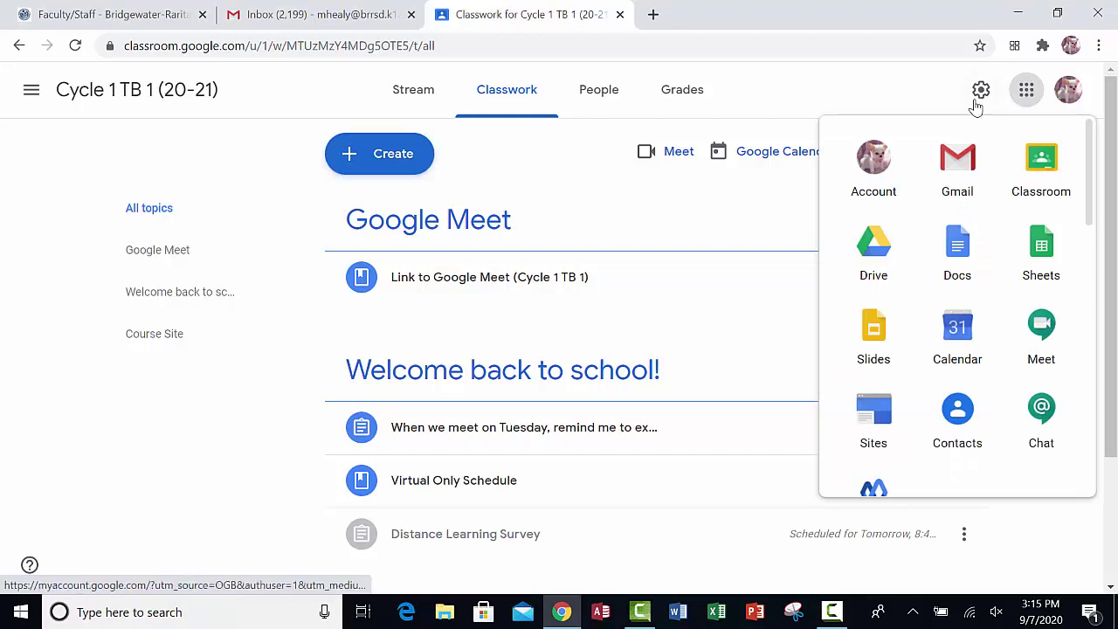
click(870, 249)
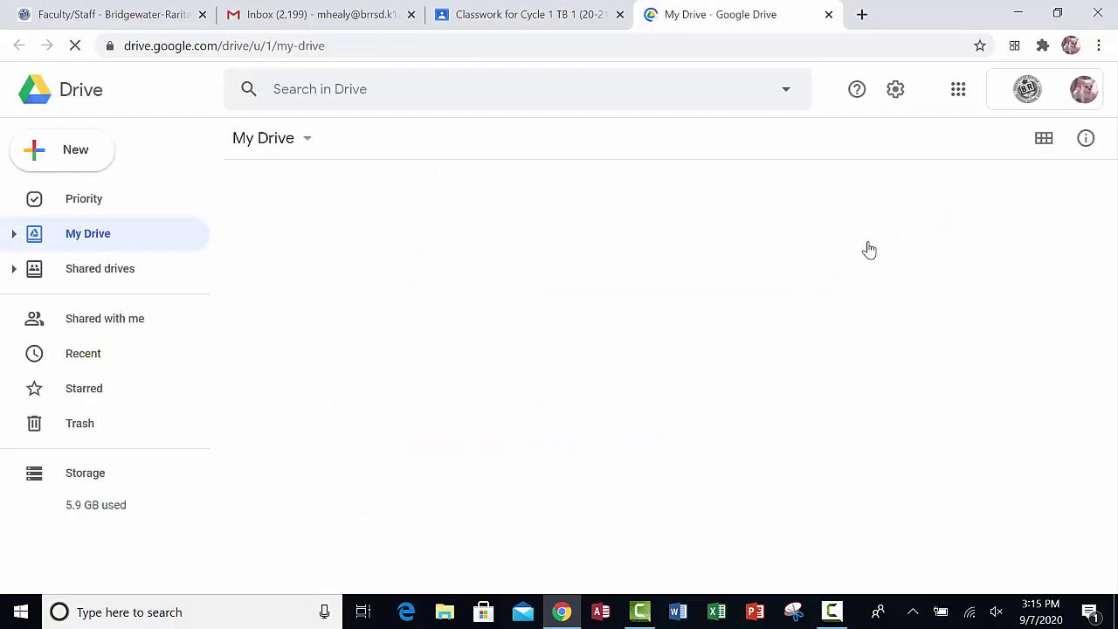
click(75, 157)
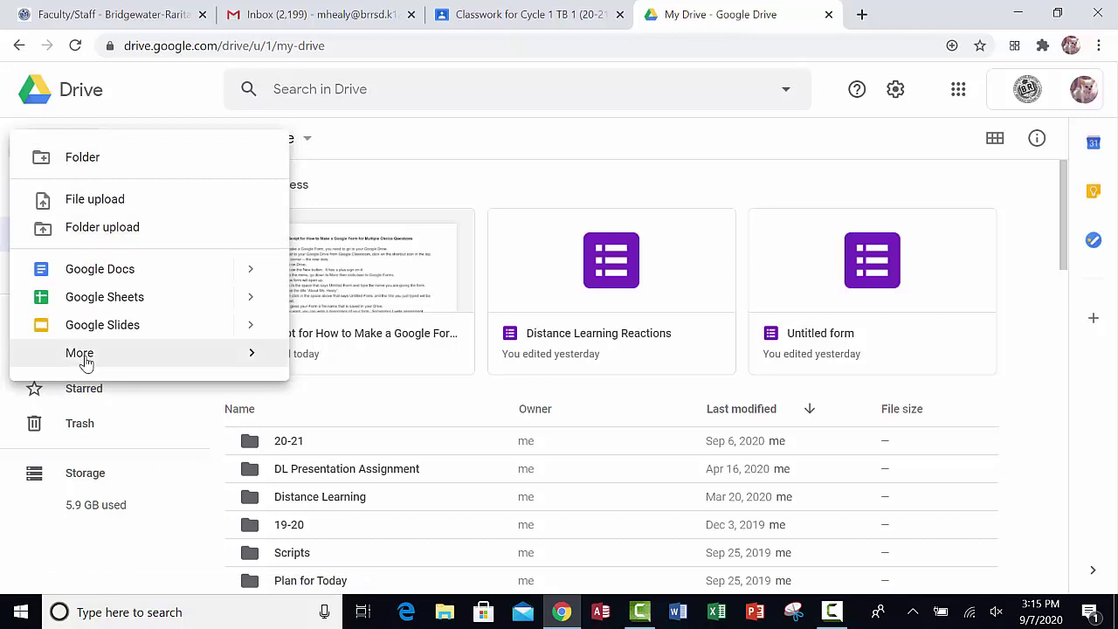
mouse_move(88, 360)
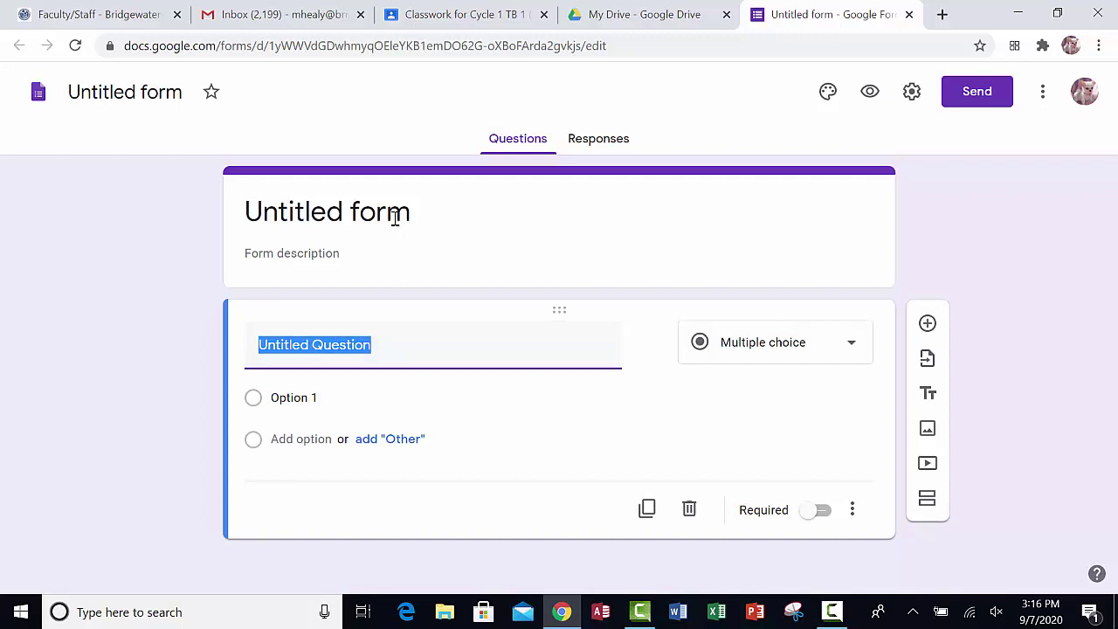
Step: Title the form "About Ms." followed by the teacher's surname
click(395, 219)
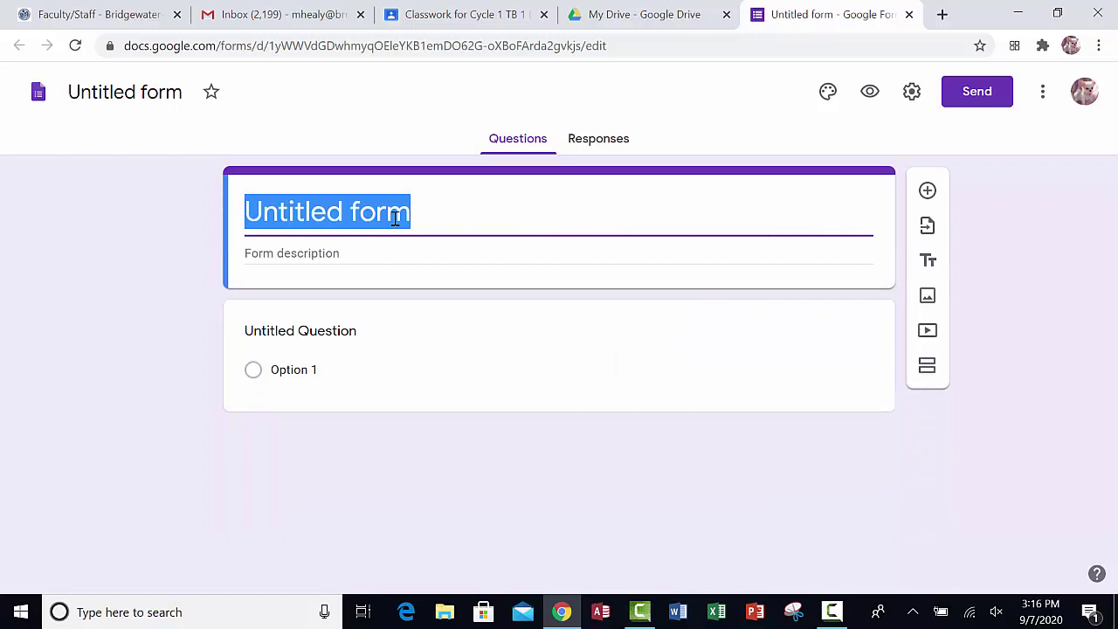
text(A)
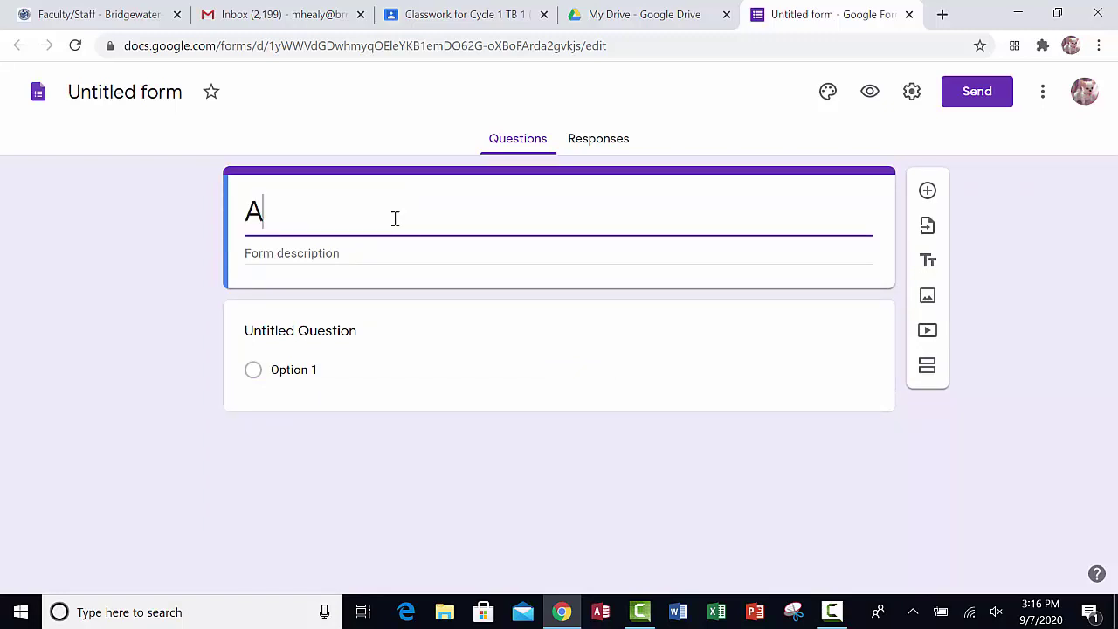
text(bout Ms. hea)
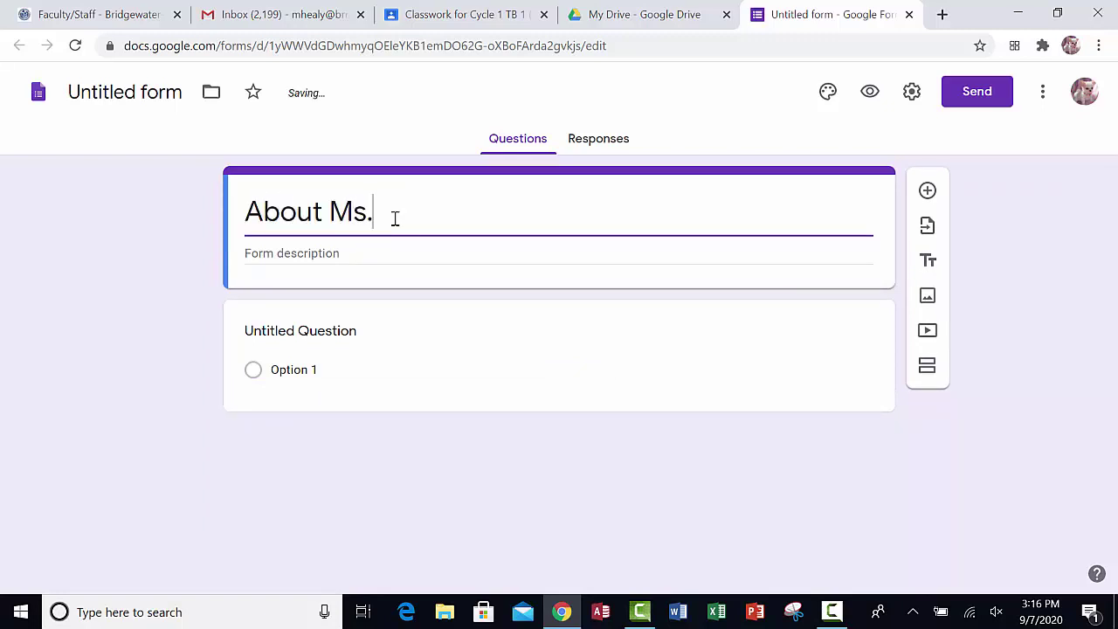
key(BackSpace)
key(BackSpace)
key(BackSpace)
text(Healy)
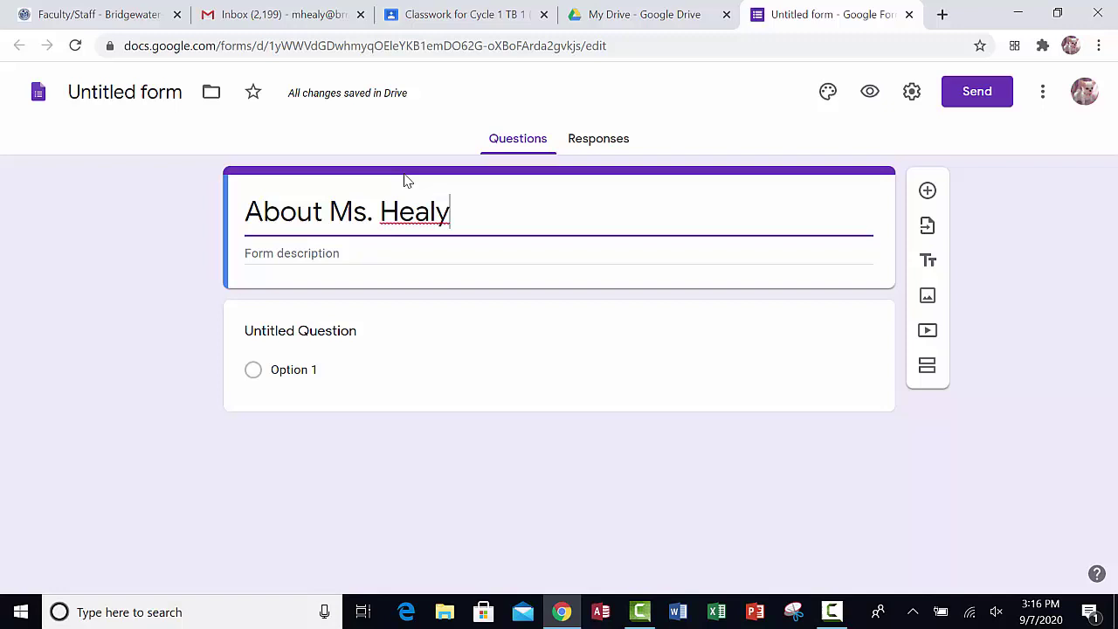
Step: Enter the form description "Answer the following question about Ms." plus the teacher's surname, and name the form file to match its title
click(316, 253)
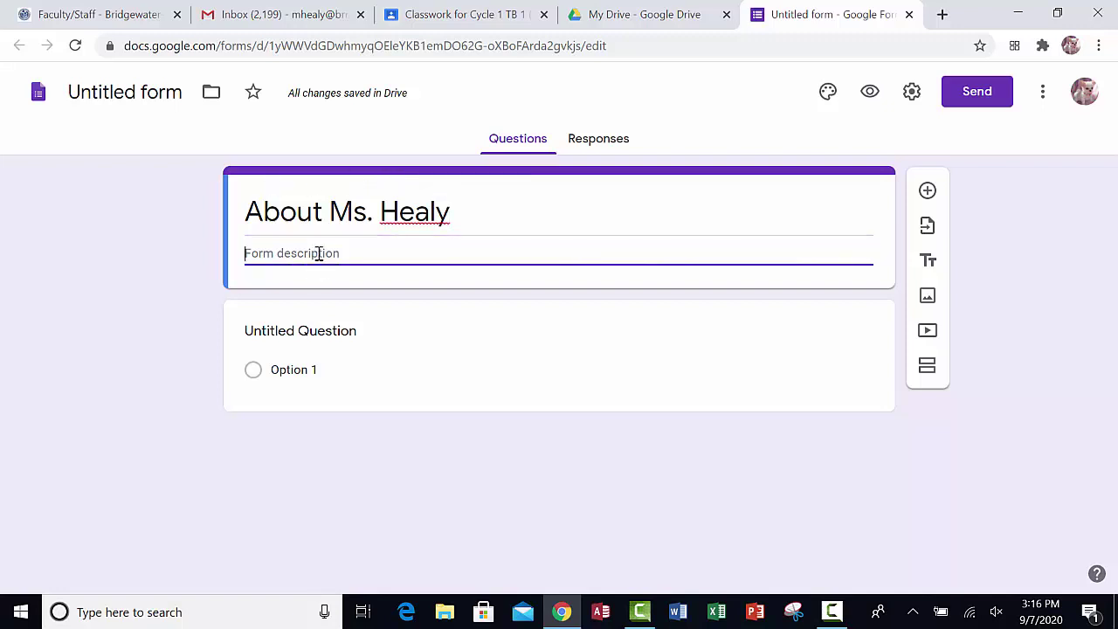
text(Answer the following)
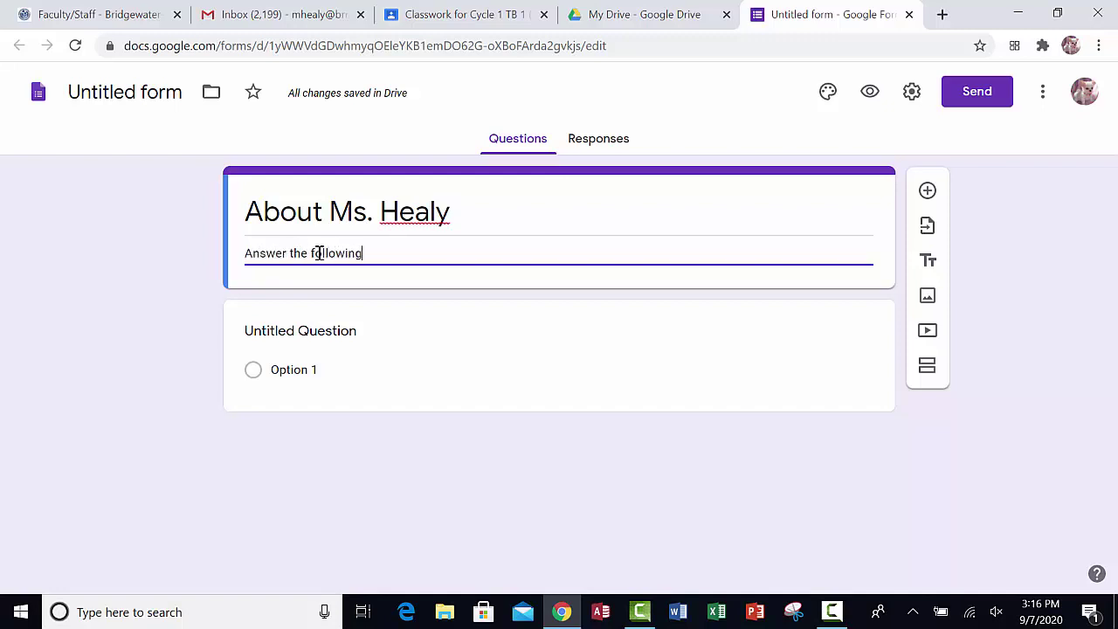
text( question about Ms. Healy.)
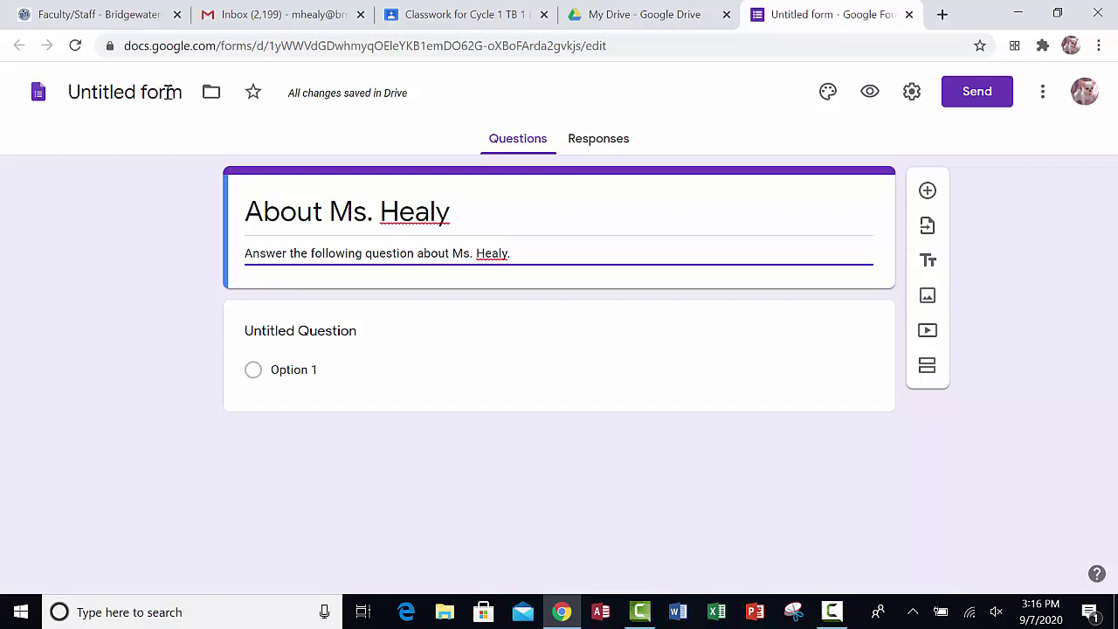
click(169, 92)
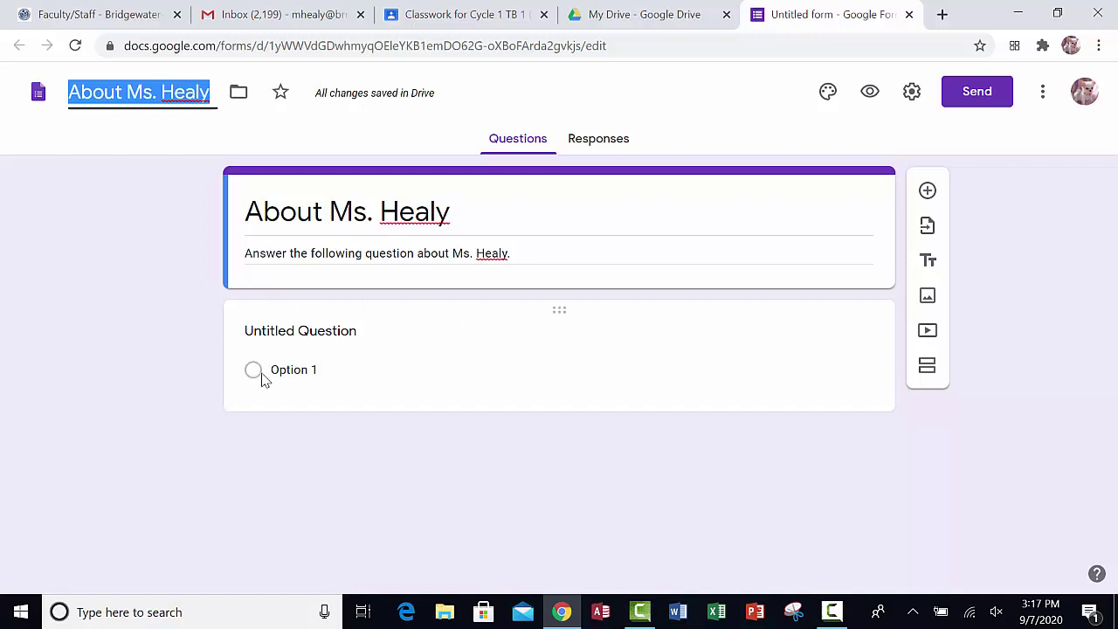
Step: Make the first question Multiple choice and word it "Which statement is NOT true about Ms." plus the teacher's surname and a question mark
click(340, 332)
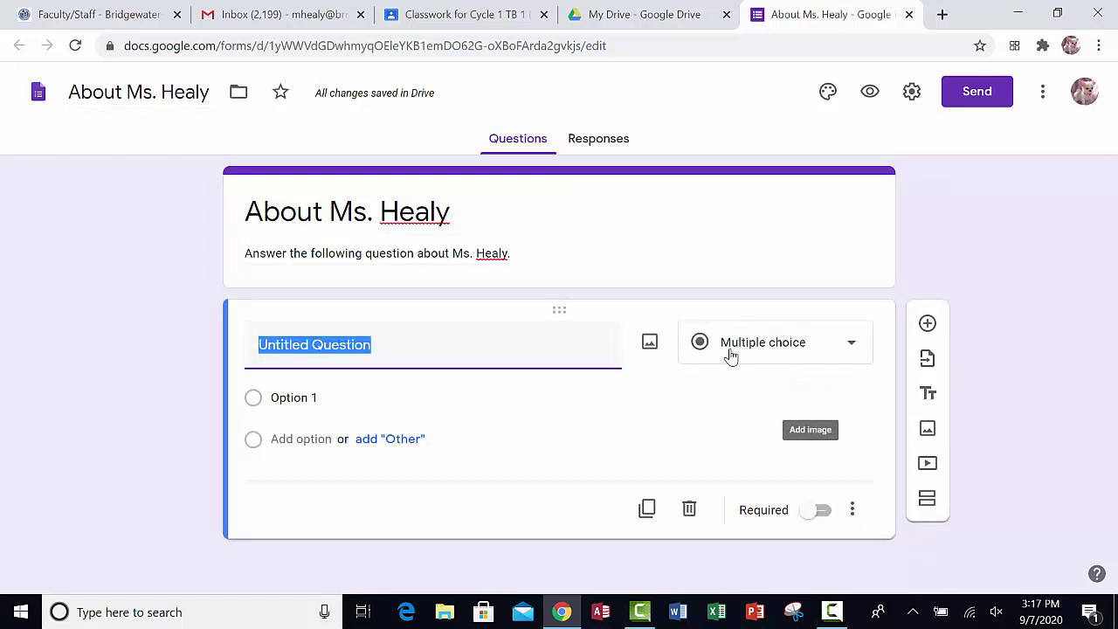
click(854, 350)
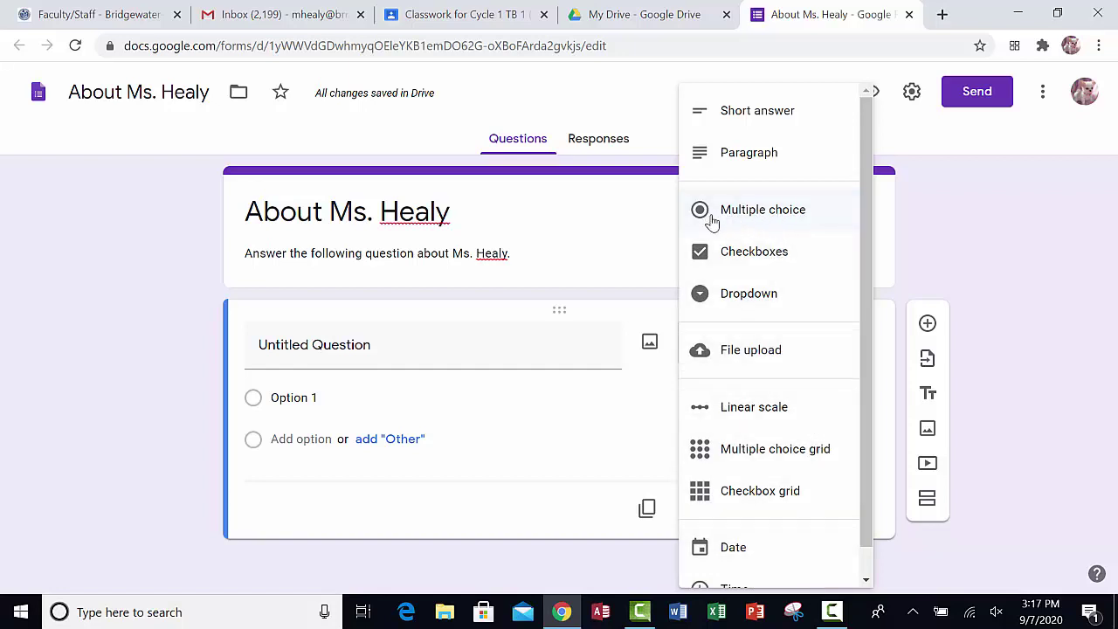
click(747, 220)
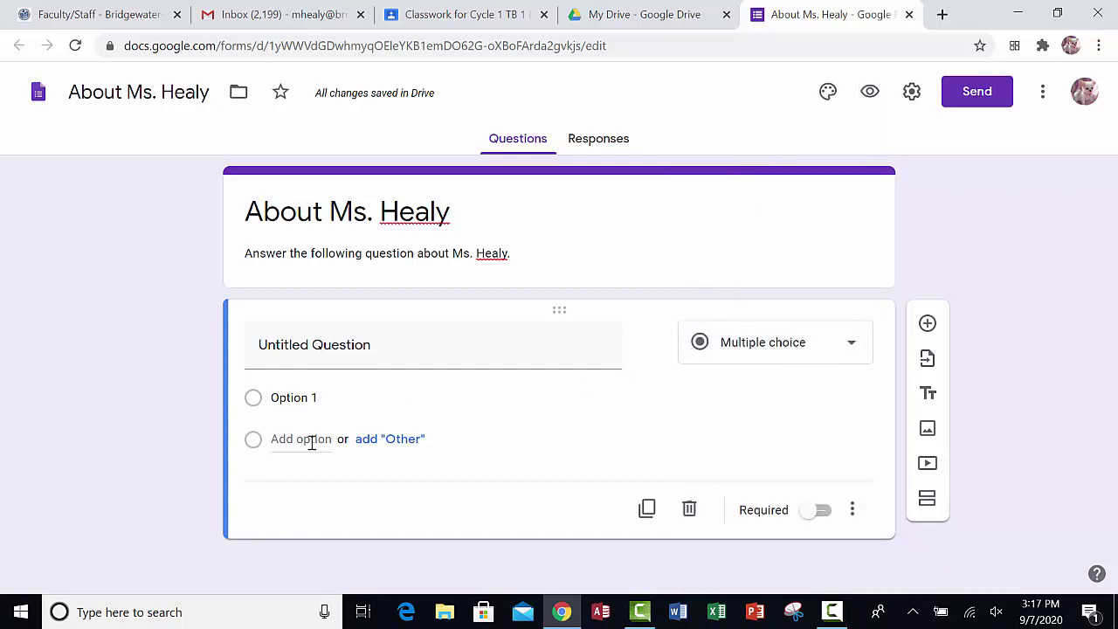
click(340, 341)
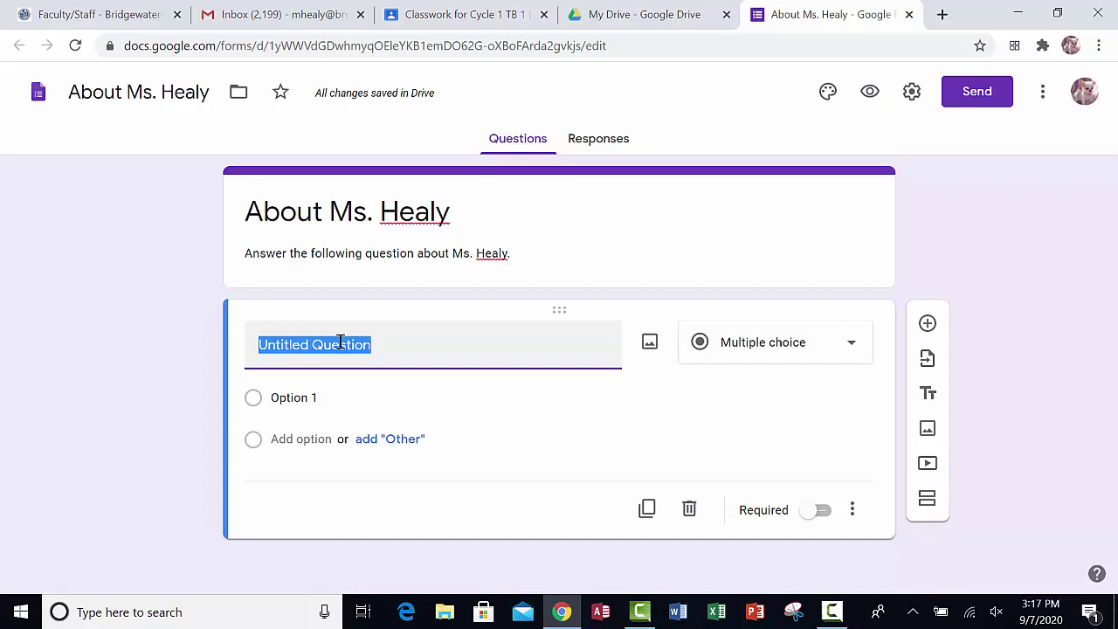
text(Which s)
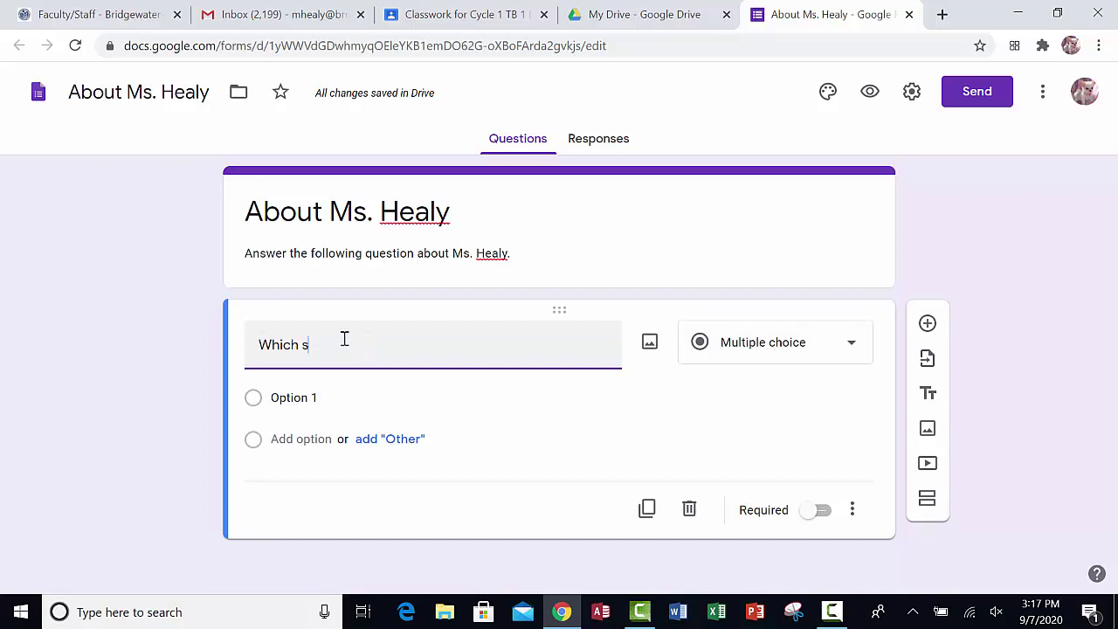
text(tatement is NOT)
text(true about)
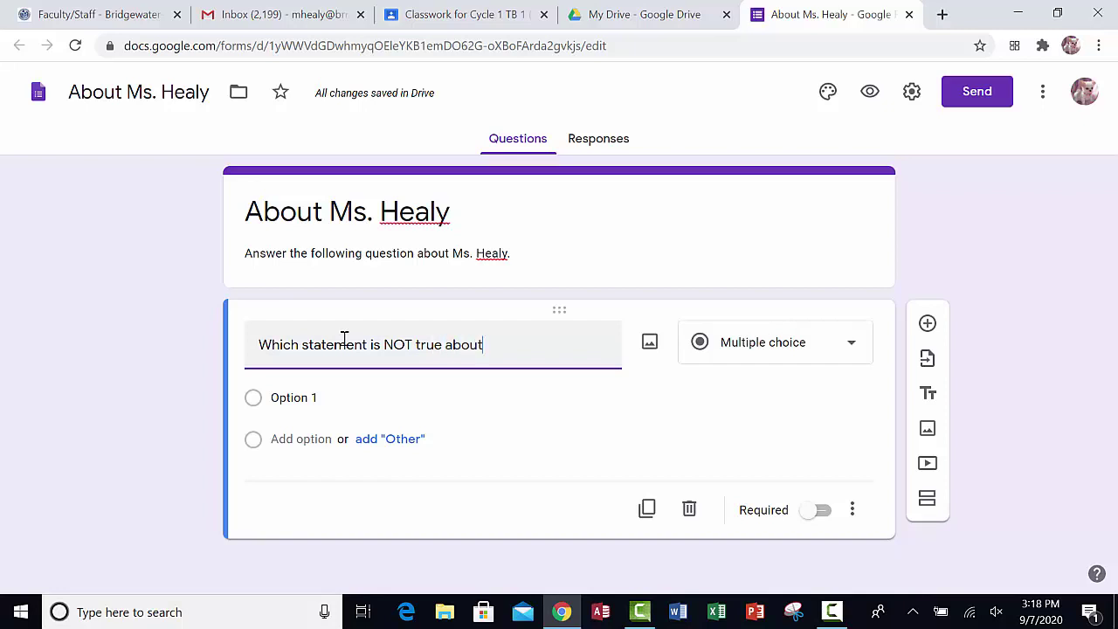
text( Ms. Healy?)
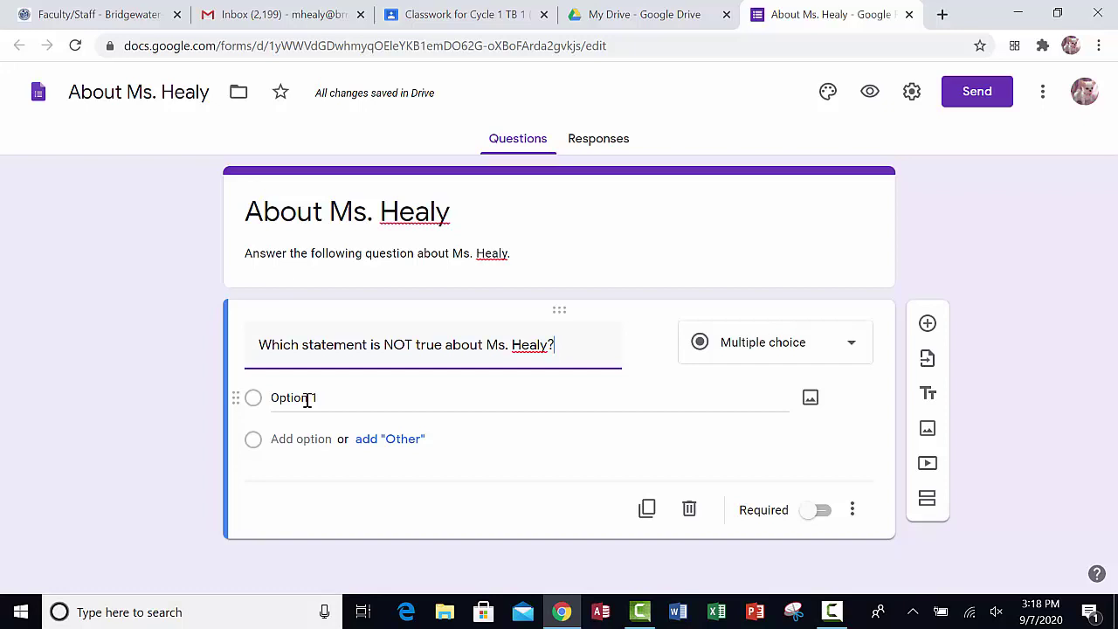
Step: Set the question's first answer option to "I grew up in Jersey City."
click(307, 400)
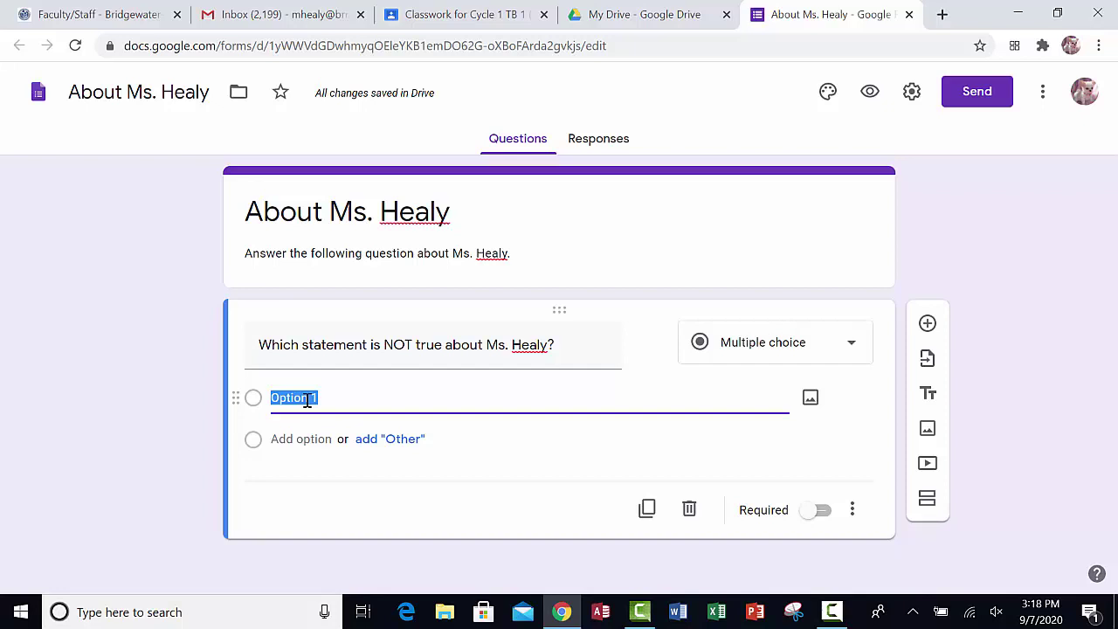
key(BackSpace)
text(I g)
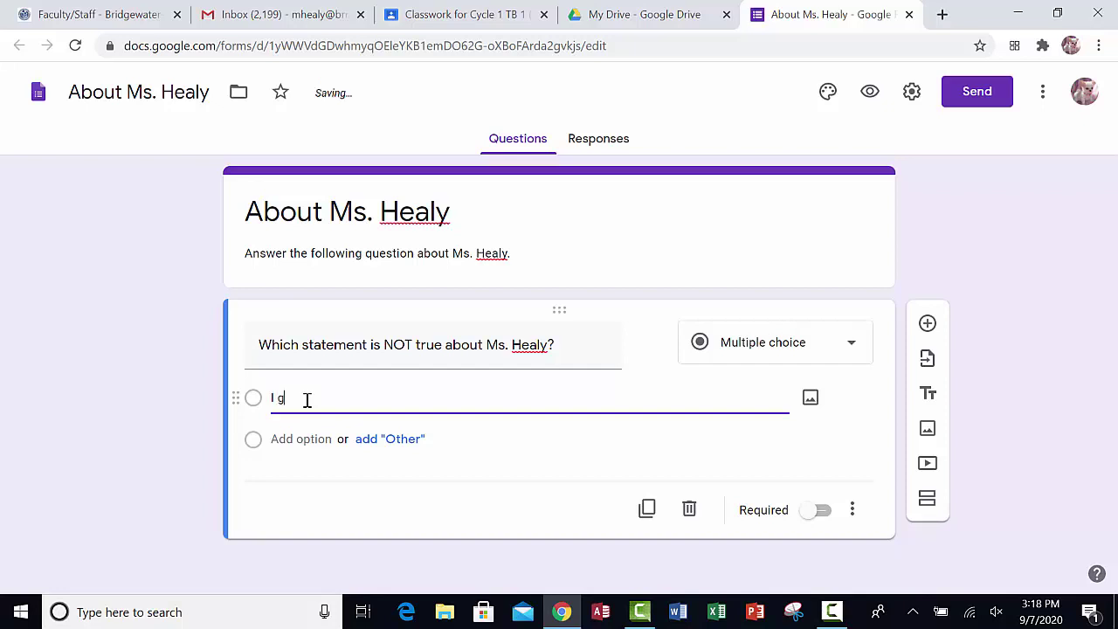
text(rew up in J)
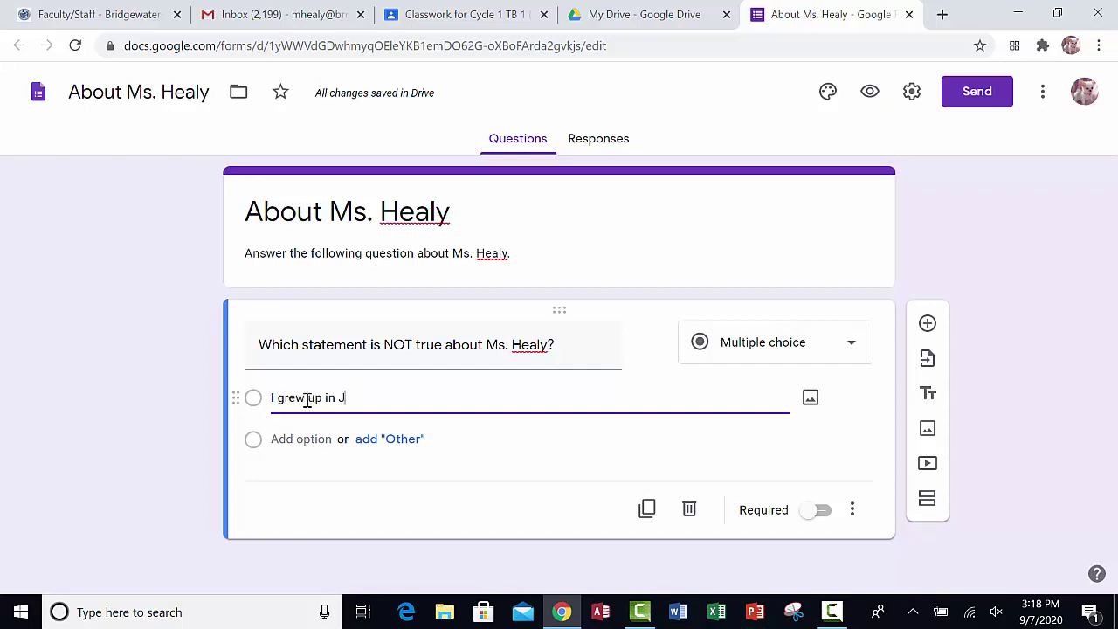
text(ersey City.)
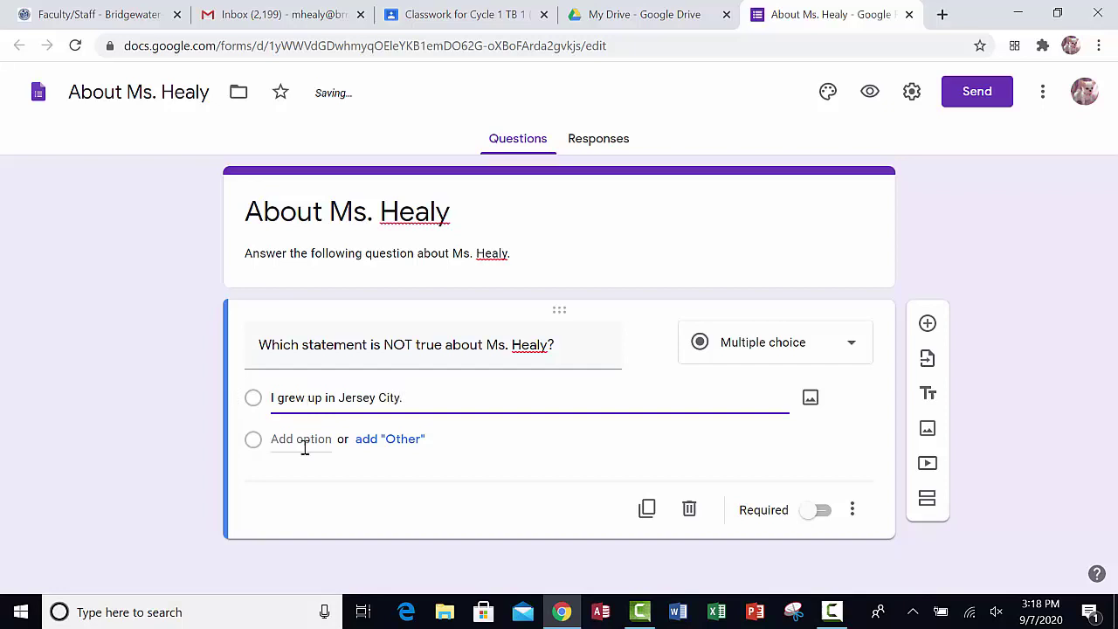
Step: Add a second answer option reading "I drove a motorcycle."
click(302, 439)
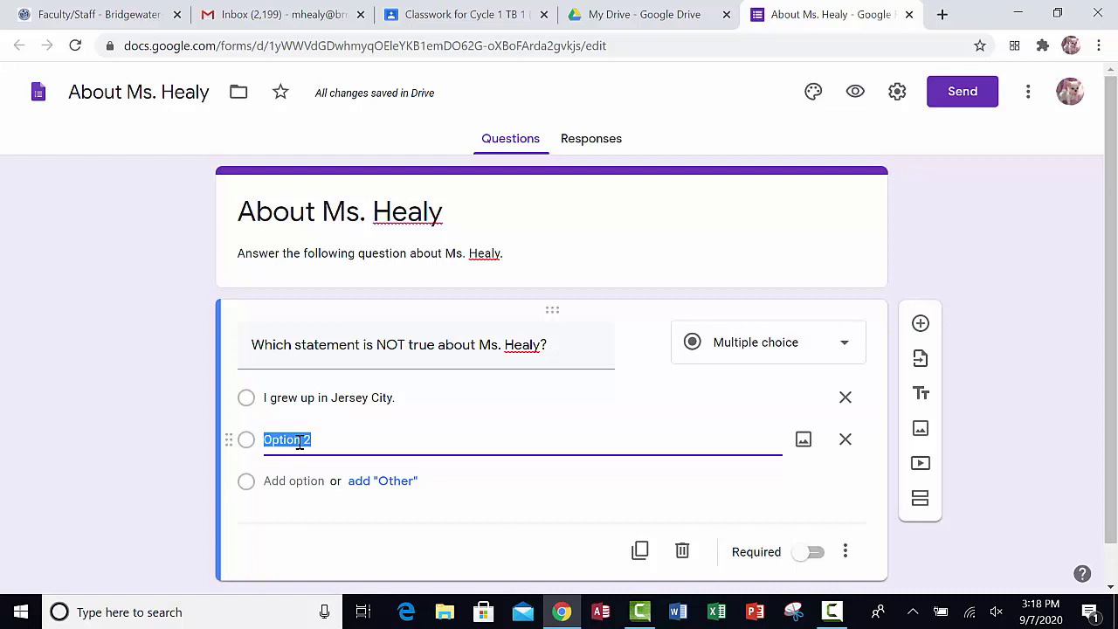
text(I drove a )
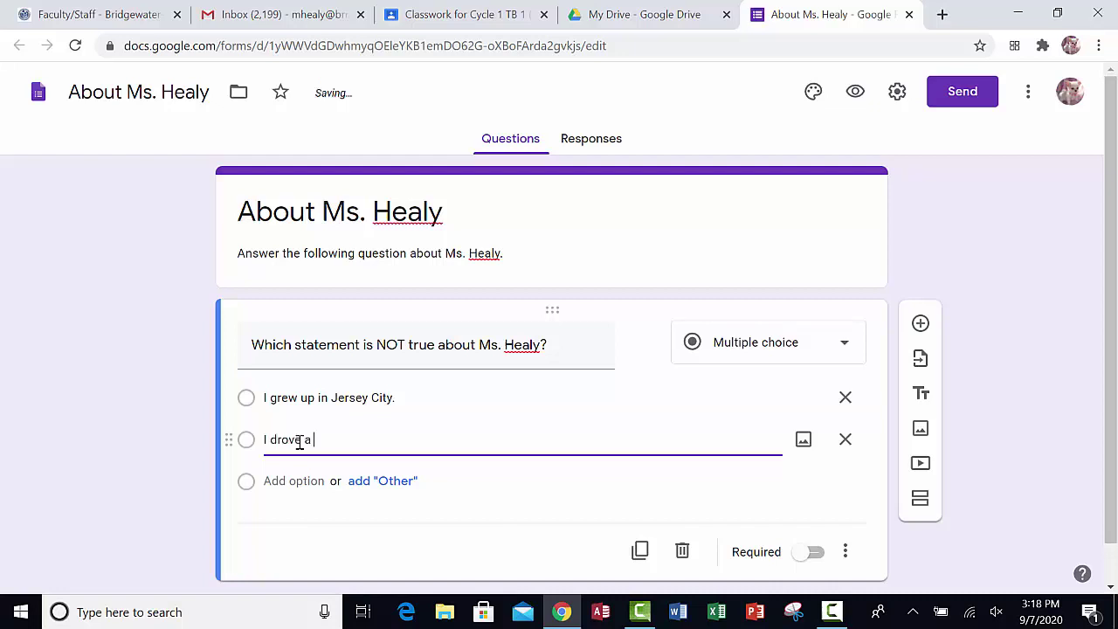
text(motor)
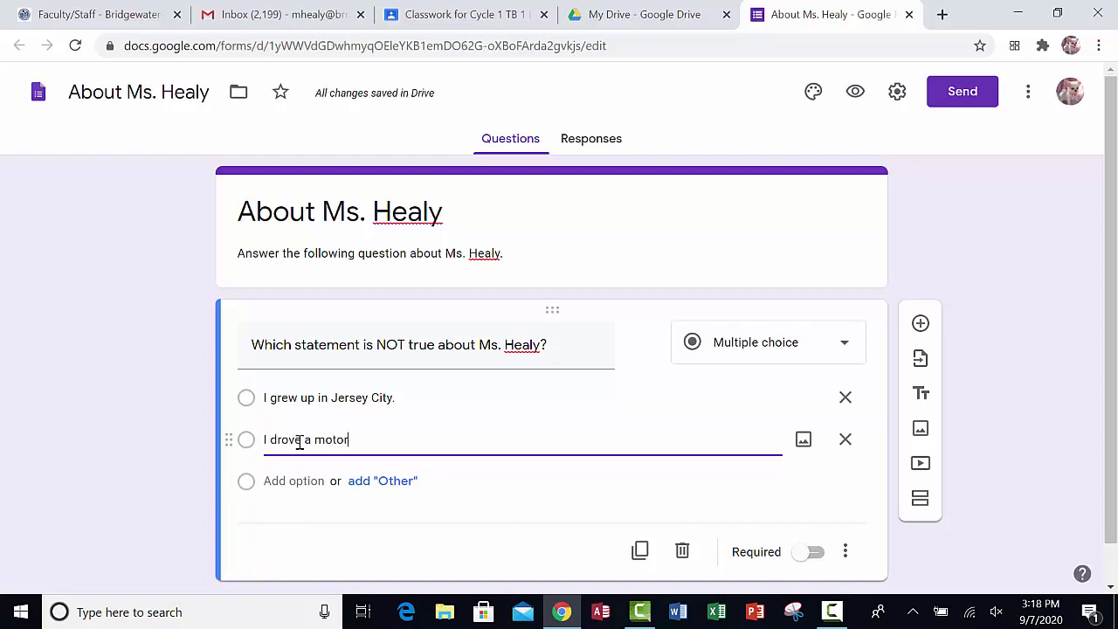
text(cycle.)
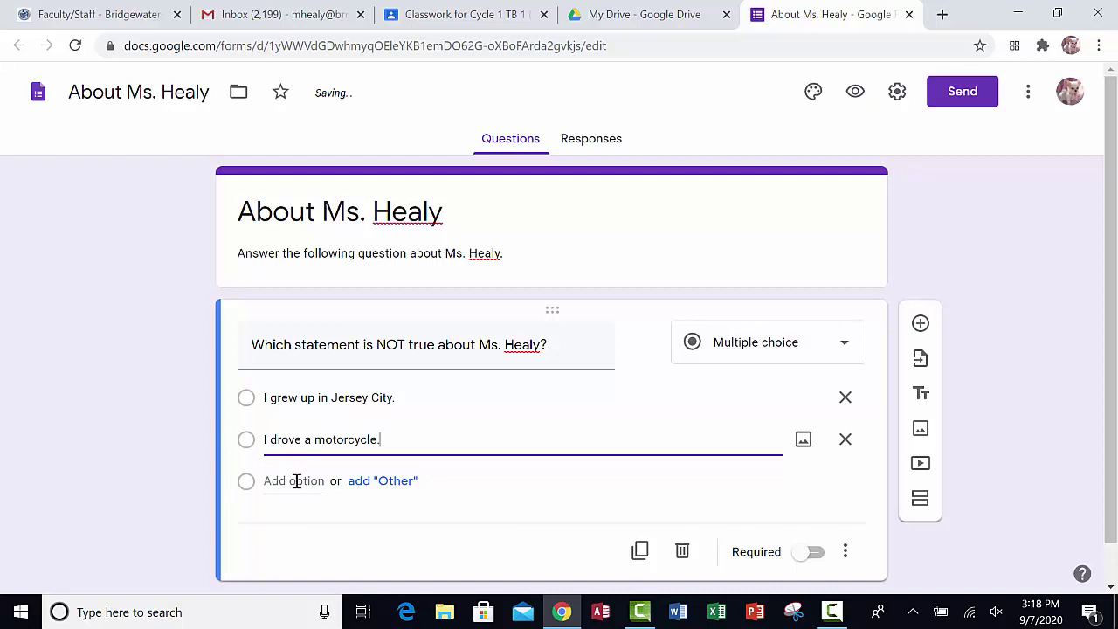
Step: Add a third answer option reading "I went skydiving."
click(298, 481)
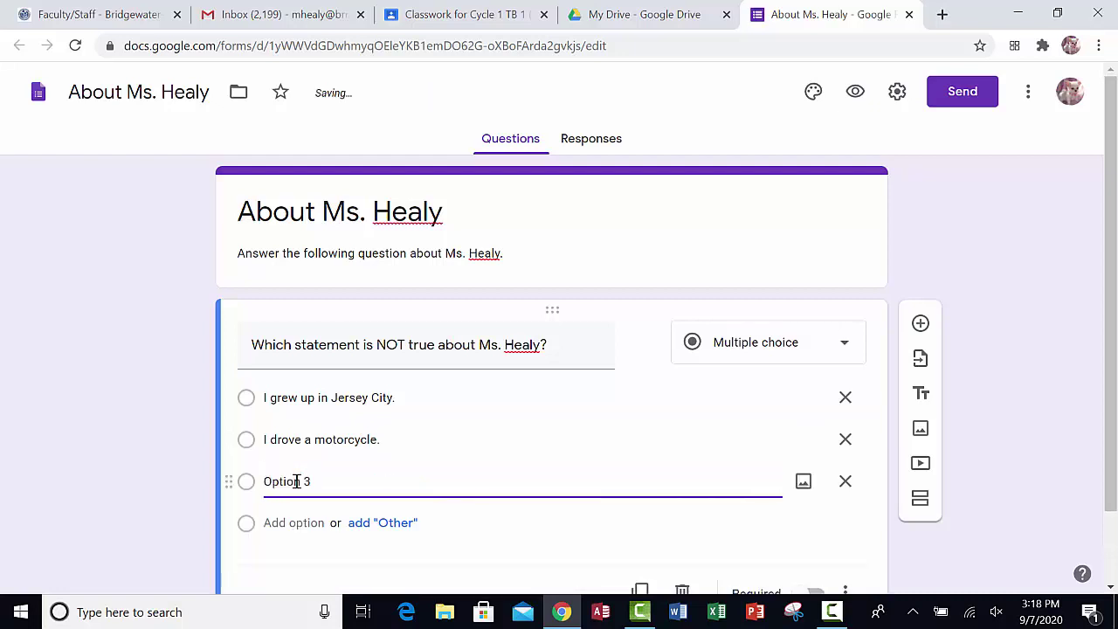
double_click(297, 482)
click(297, 482)
key(BackSpace)
key(BackSpace)
key(BackSpace)
key(BackSpace)
key(BackSpace)
key(Delete)
text(I )
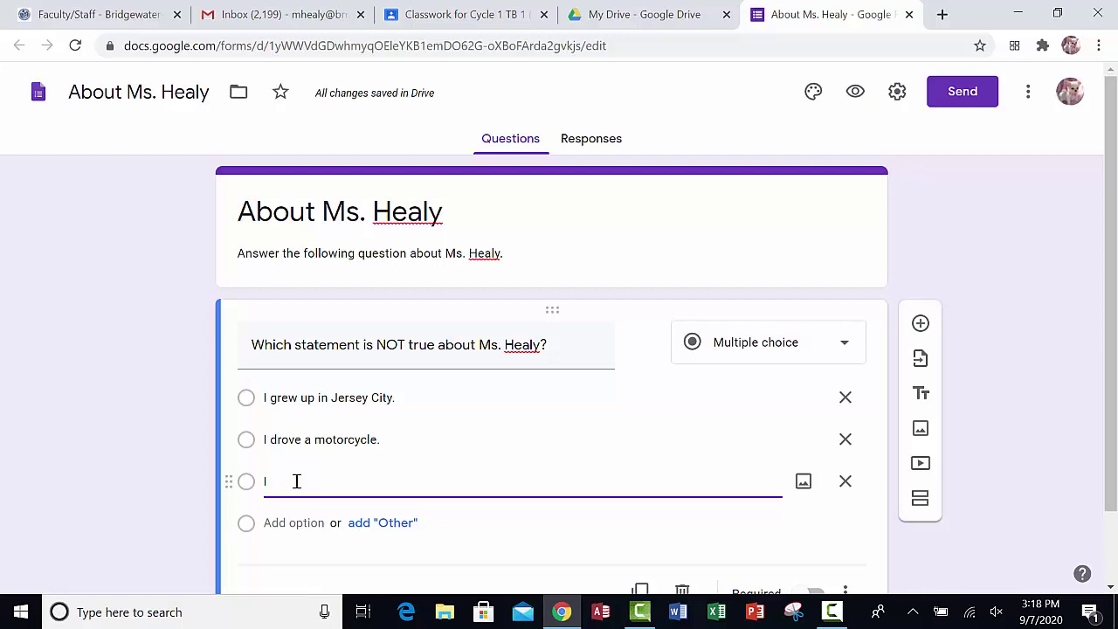
text(went skydiving.)
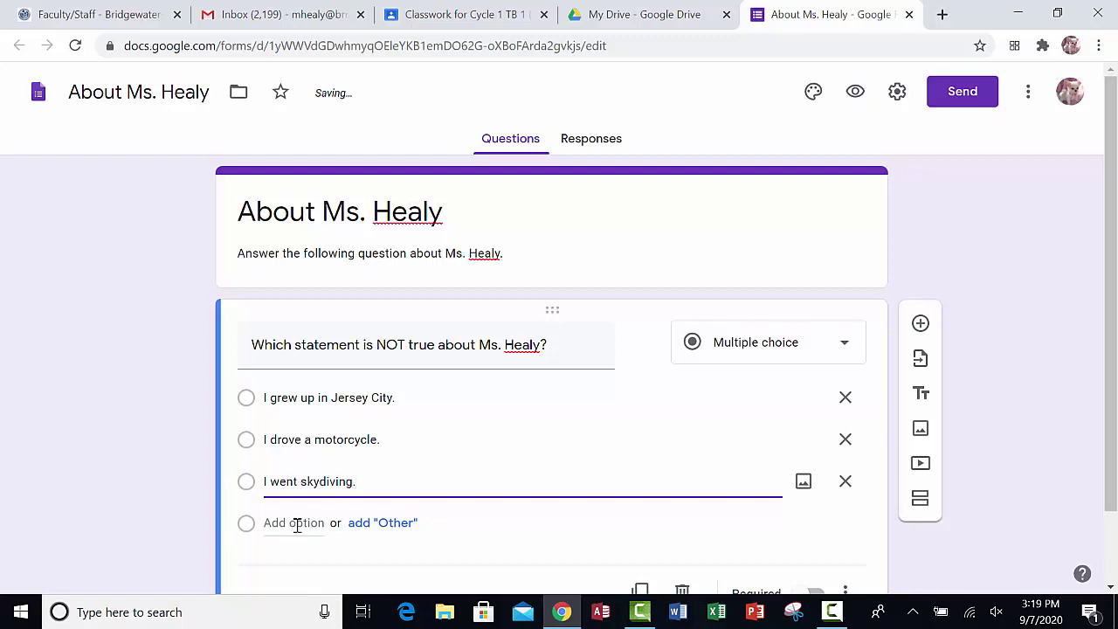
Step: Add a fourth answer option reading "I am related to Martin Van Buren, the 8th president of the United States."
click(297, 524)
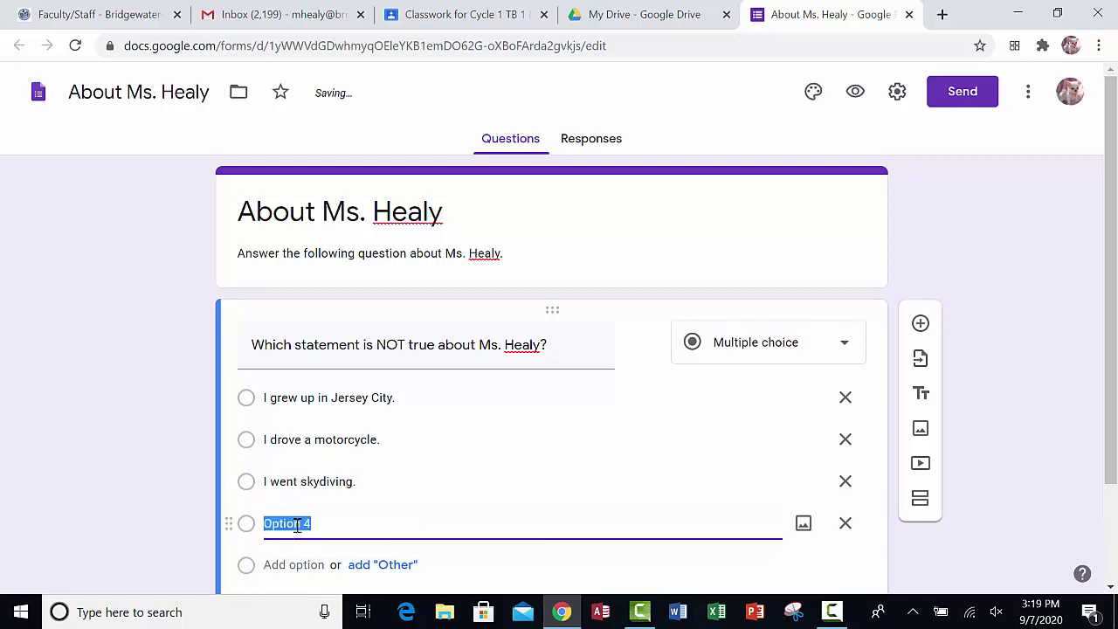
text(I am)
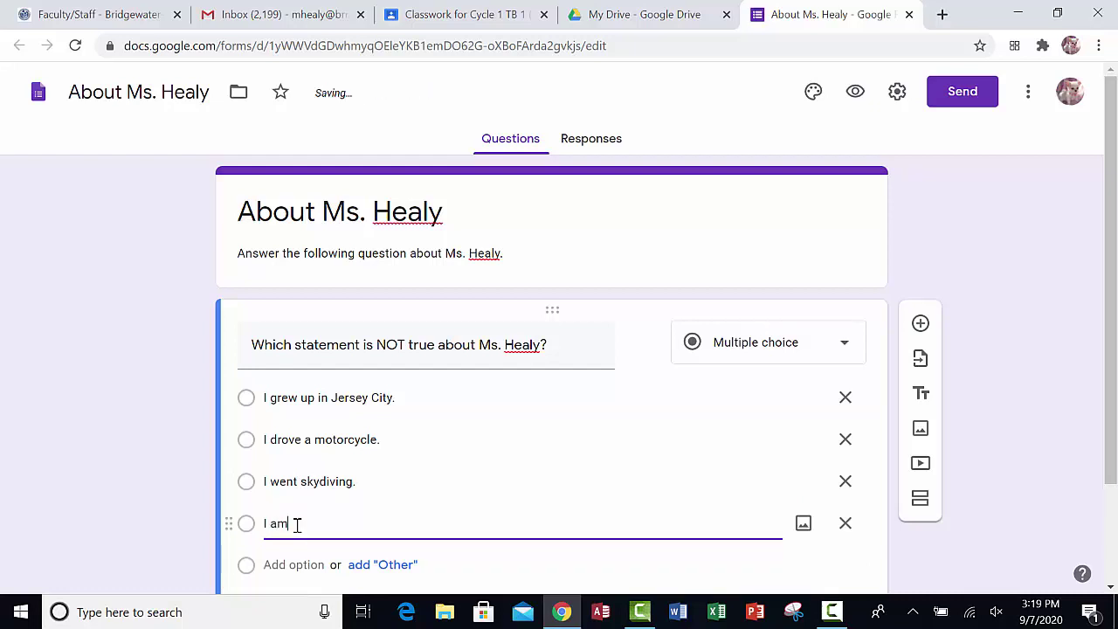
text( related to Martin Van Bur)
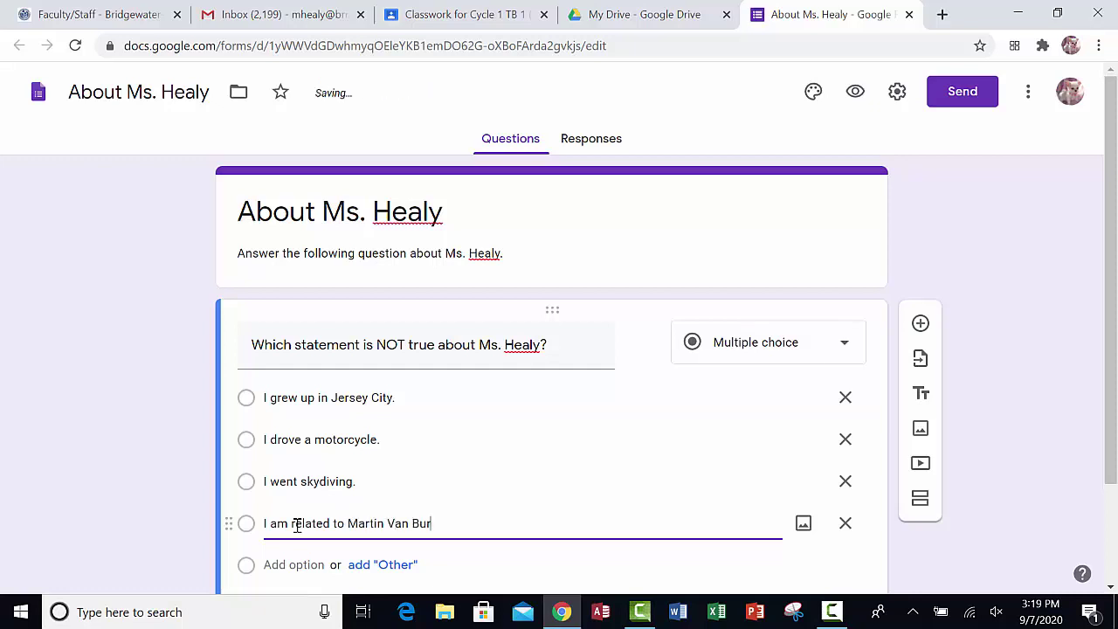
text(en, the 8th preseident of th)
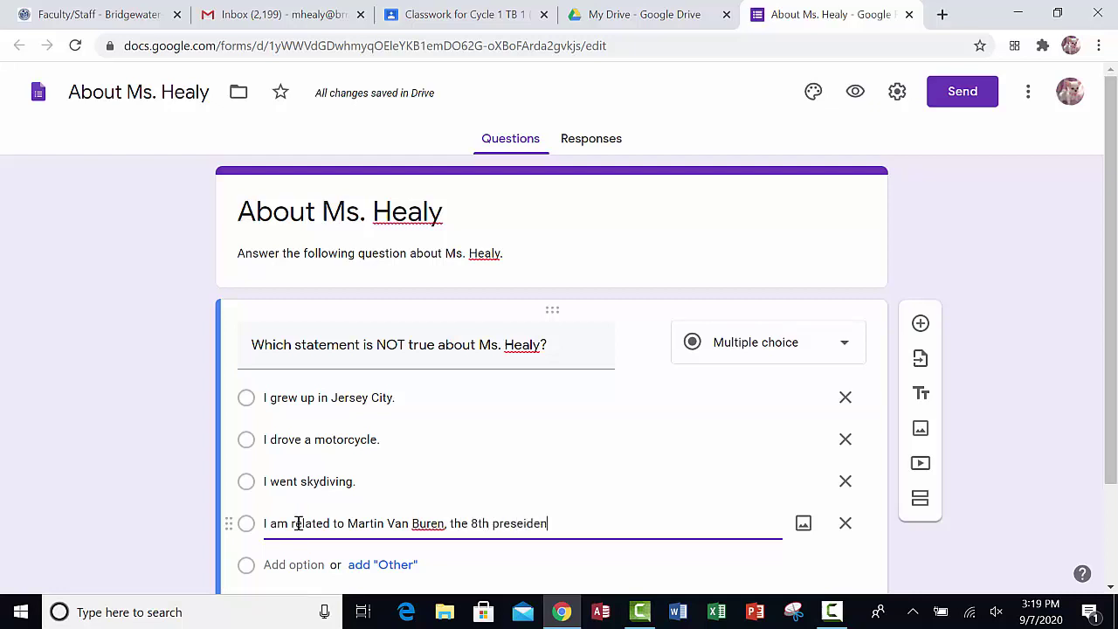
key(BackSpace)
key(BackSpace)
key(BackSpace)
key(BackSpace)
key(BackSpace)
key(BackSpace)
text(ident of the United States.)
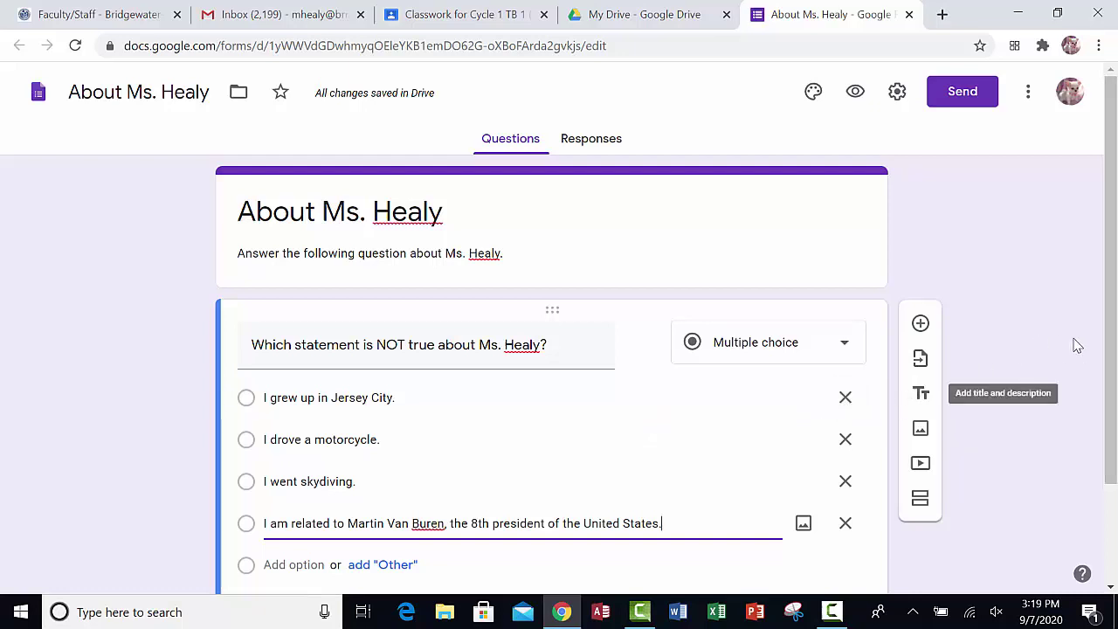
Step: Duplicate the multiple-choice question and delete the copy
drag(1111, 371, 1112, 426)
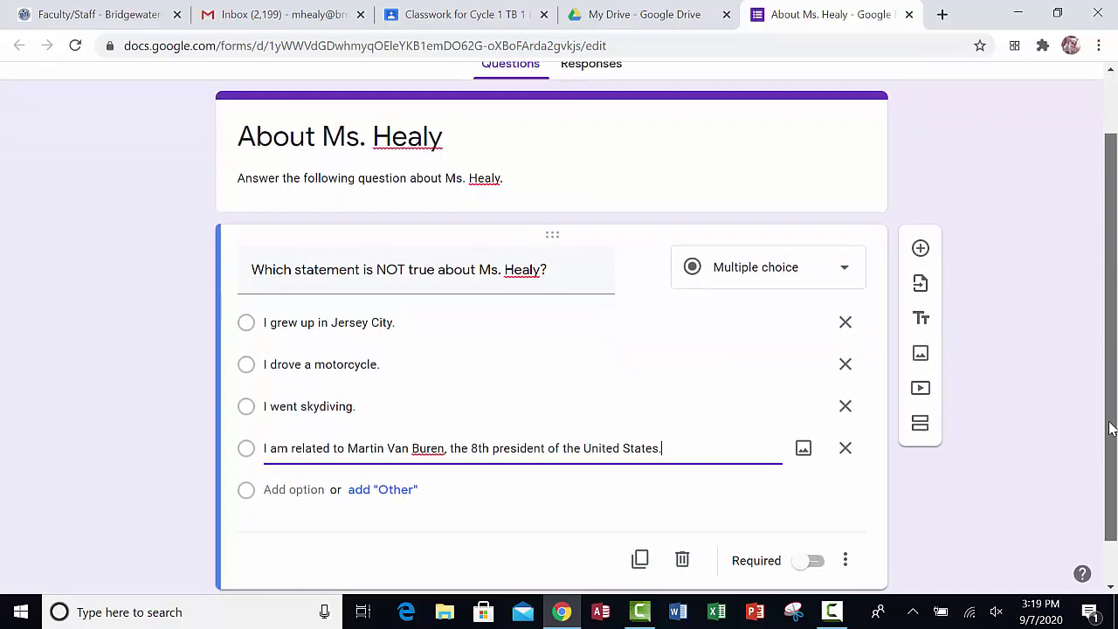
click(641, 560)
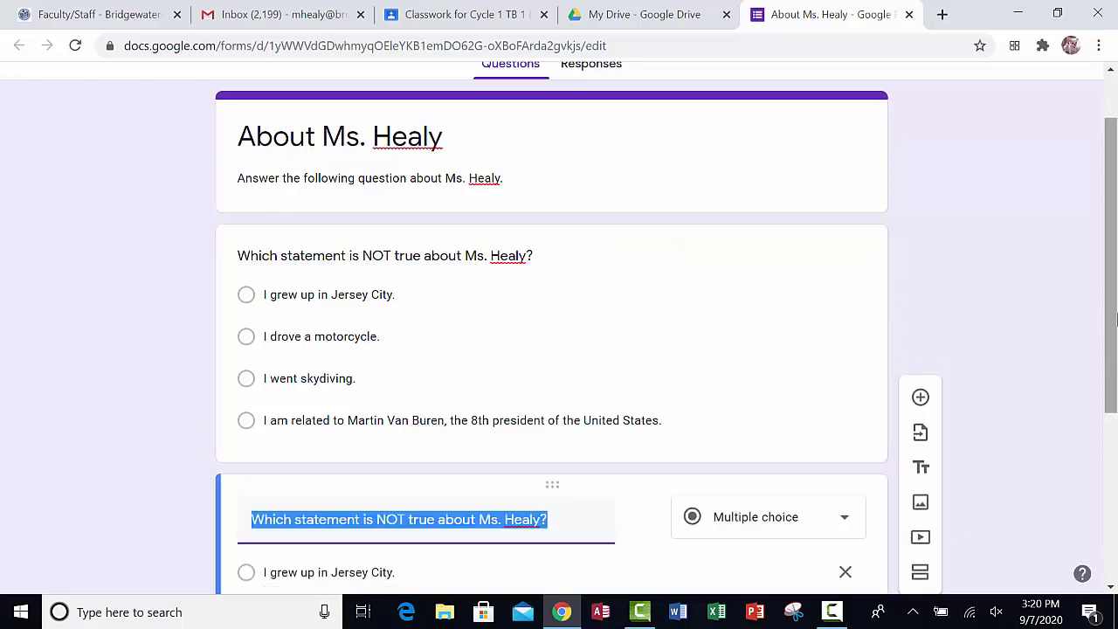
drag(1114, 322, 1115, 472)
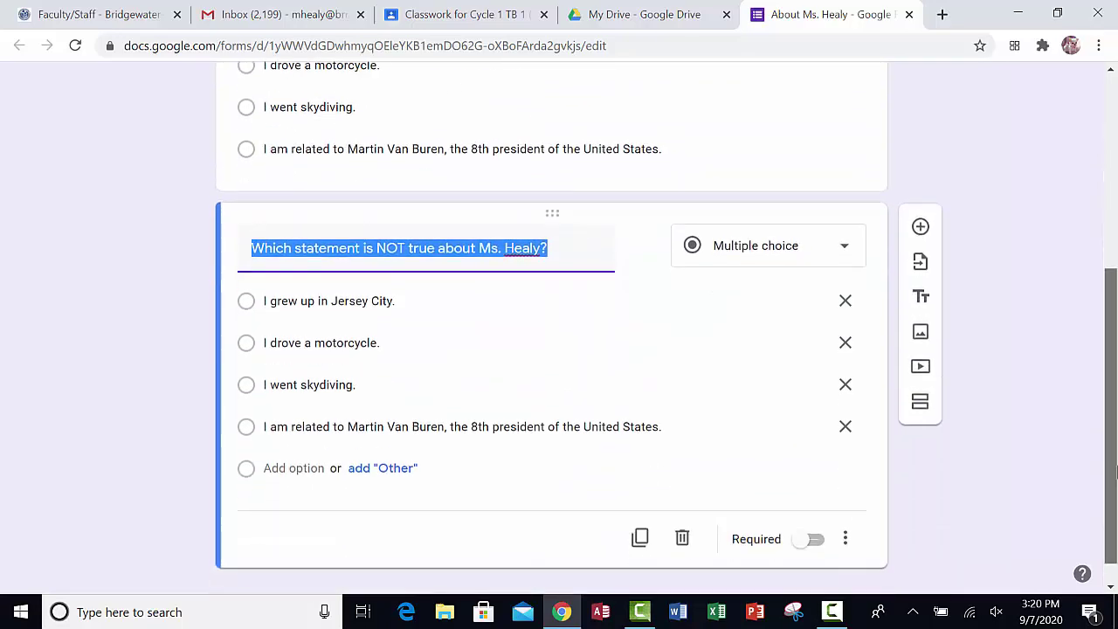
click(683, 539)
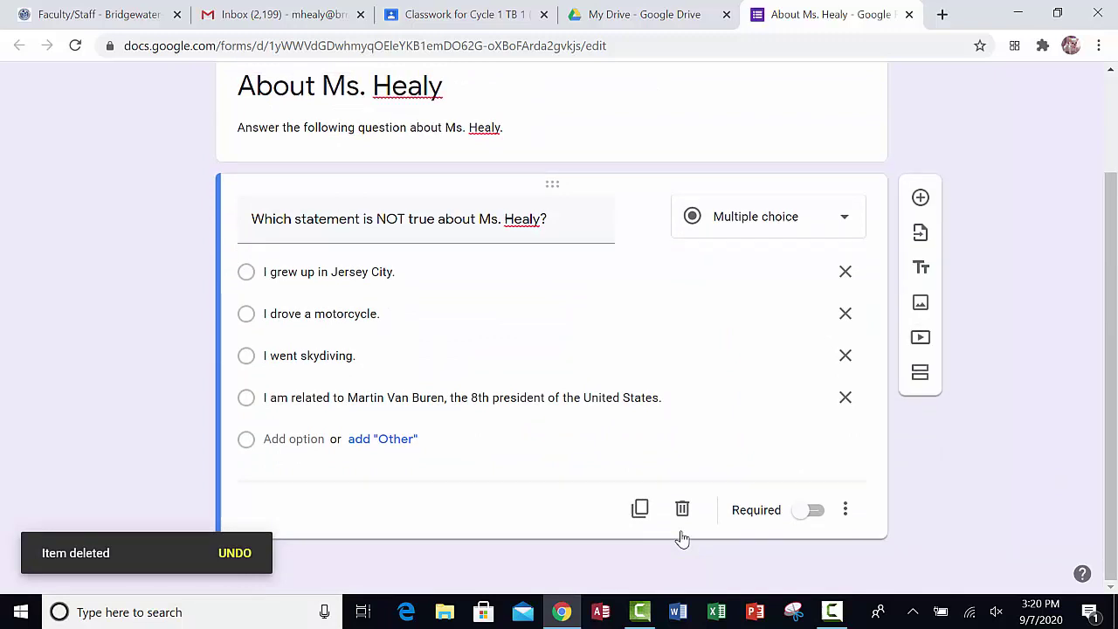
Step: Make the question "Which statement is NOT true" required
click(813, 514)
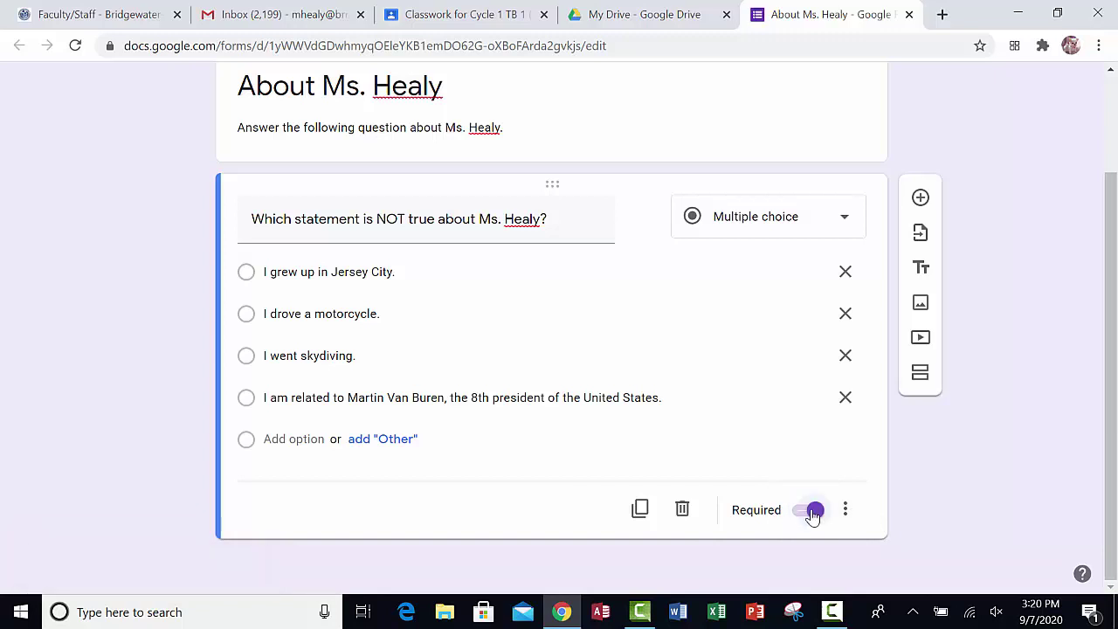
Step: Add a new blank question below the existing one and delete it
click(922, 200)
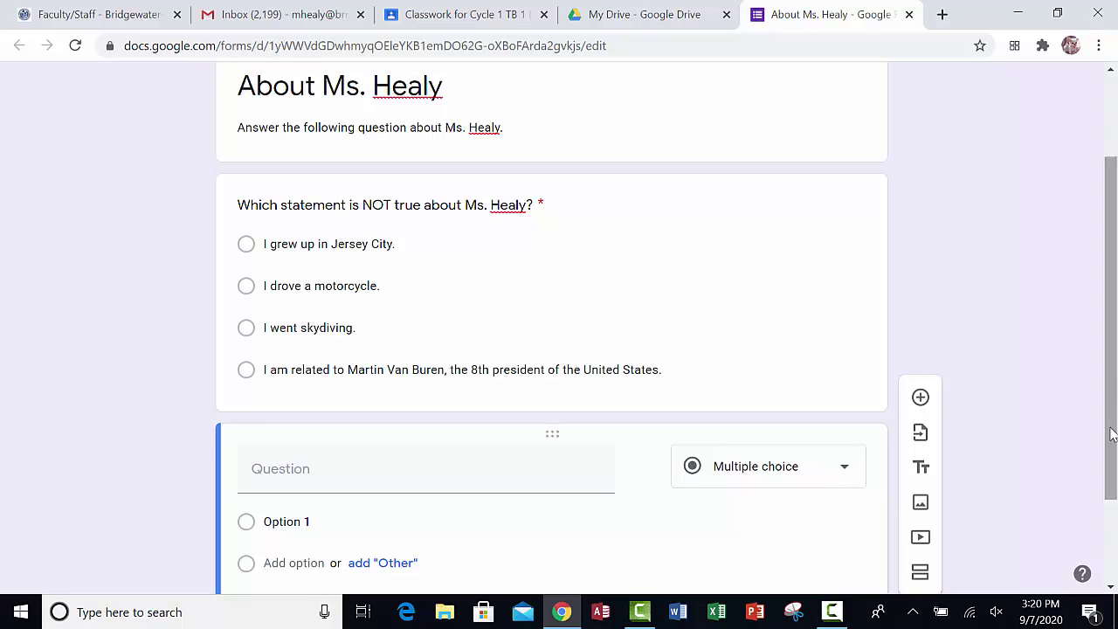
drag(1113, 429, 1114, 510)
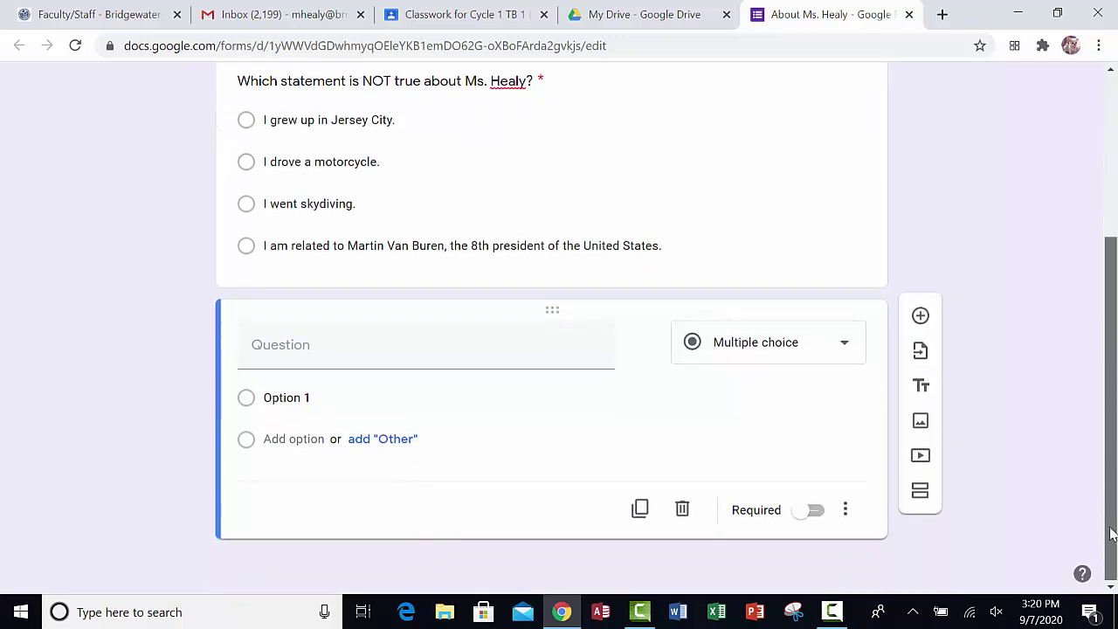
click(682, 510)
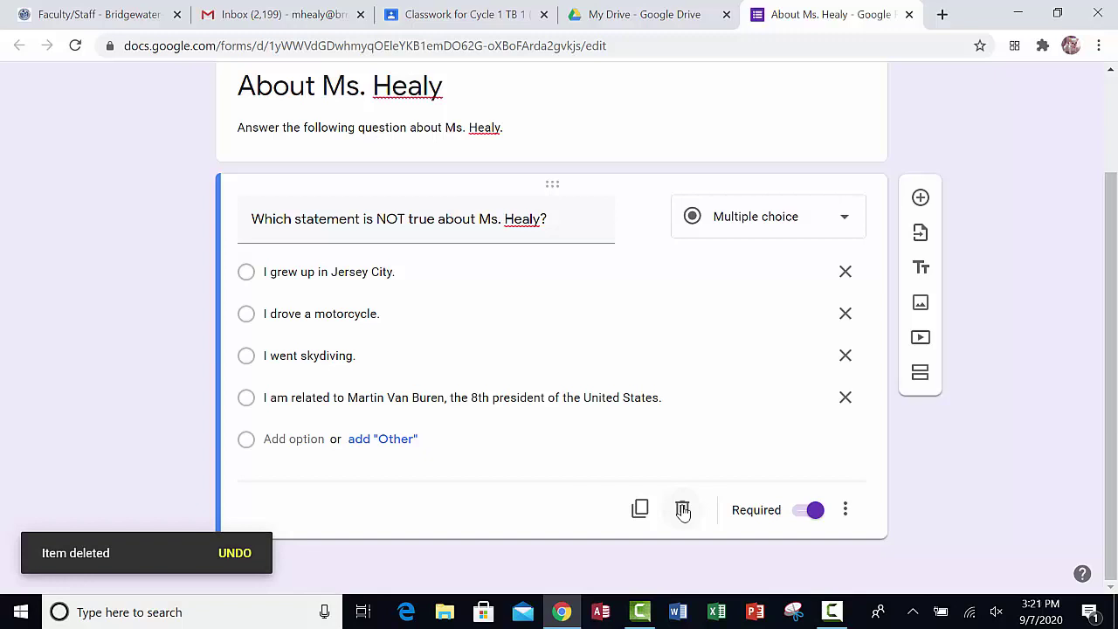
Step: Reorder the question's answer options so they run skydiving, motorcycle, Jersey City, Martin Van Buren
scroll(683, 511, up, 2)
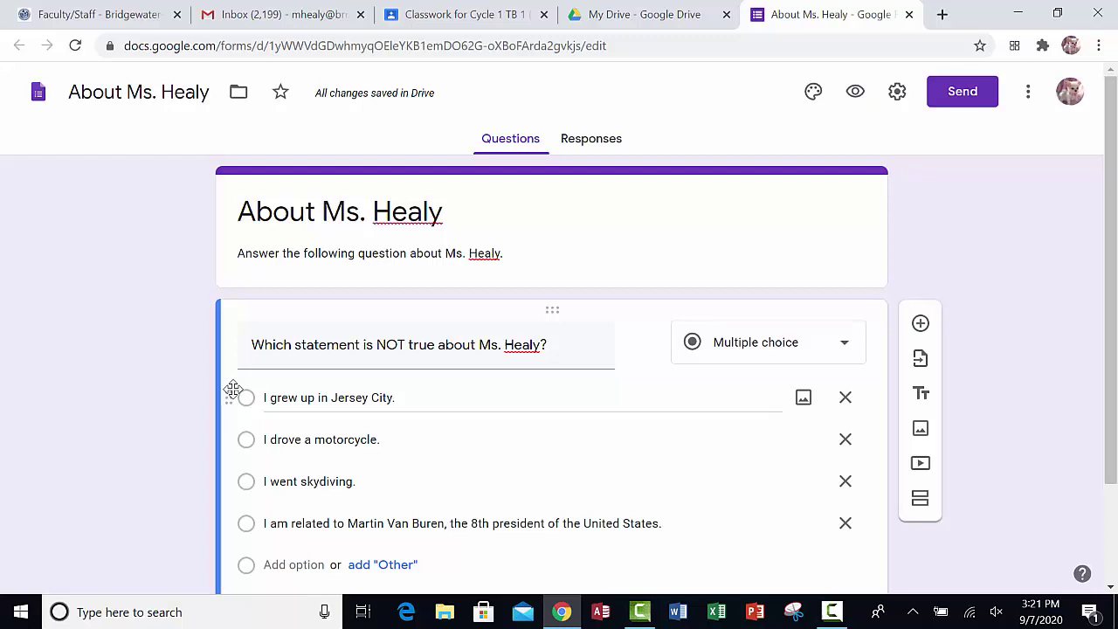
drag(232, 390, 260, 507)
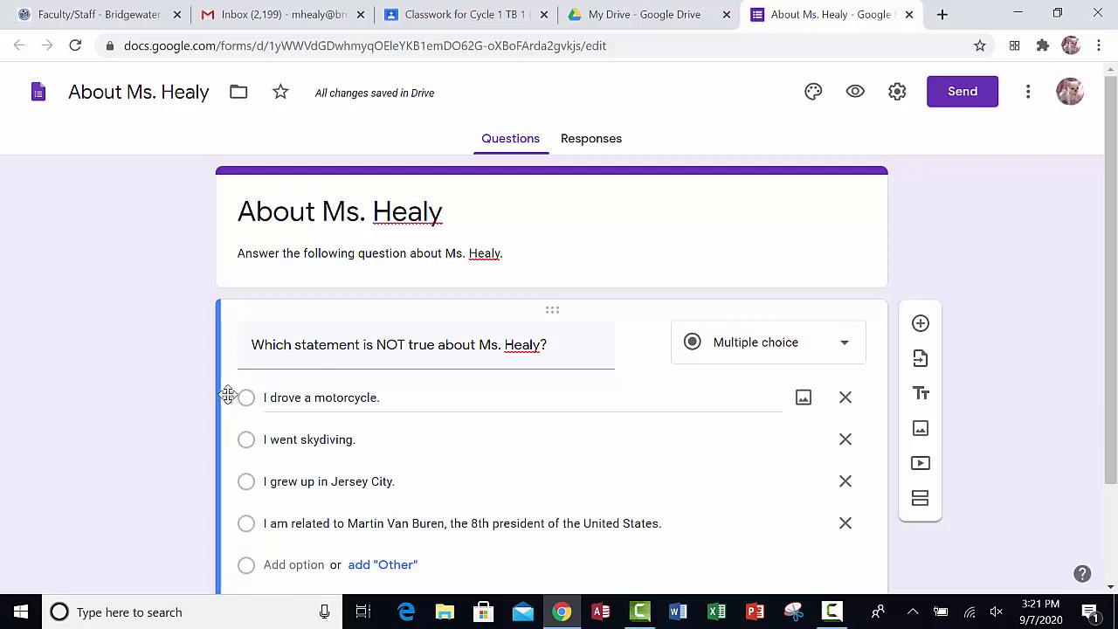
drag(226, 395, 261, 527)
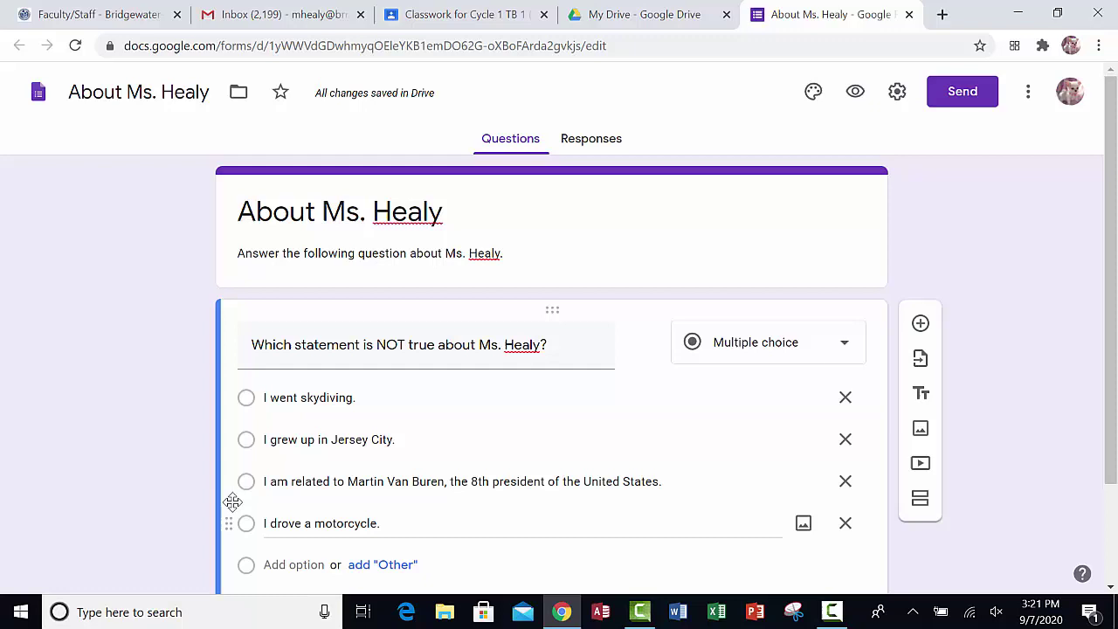
drag(233, 502, 243, 449)
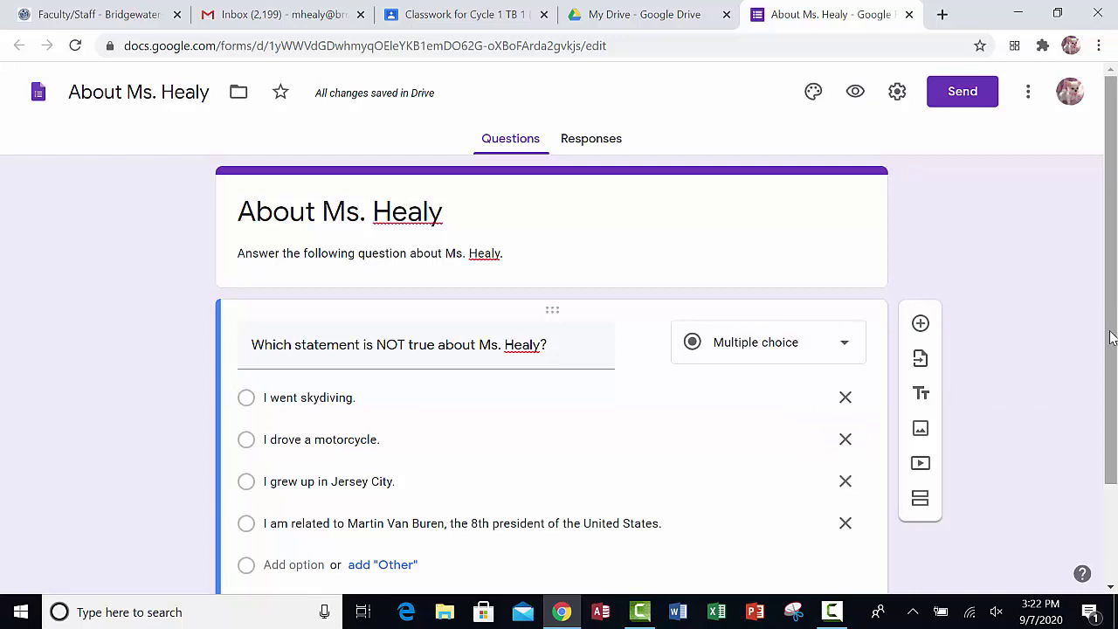
drag(1111, 338, 1115, 273)
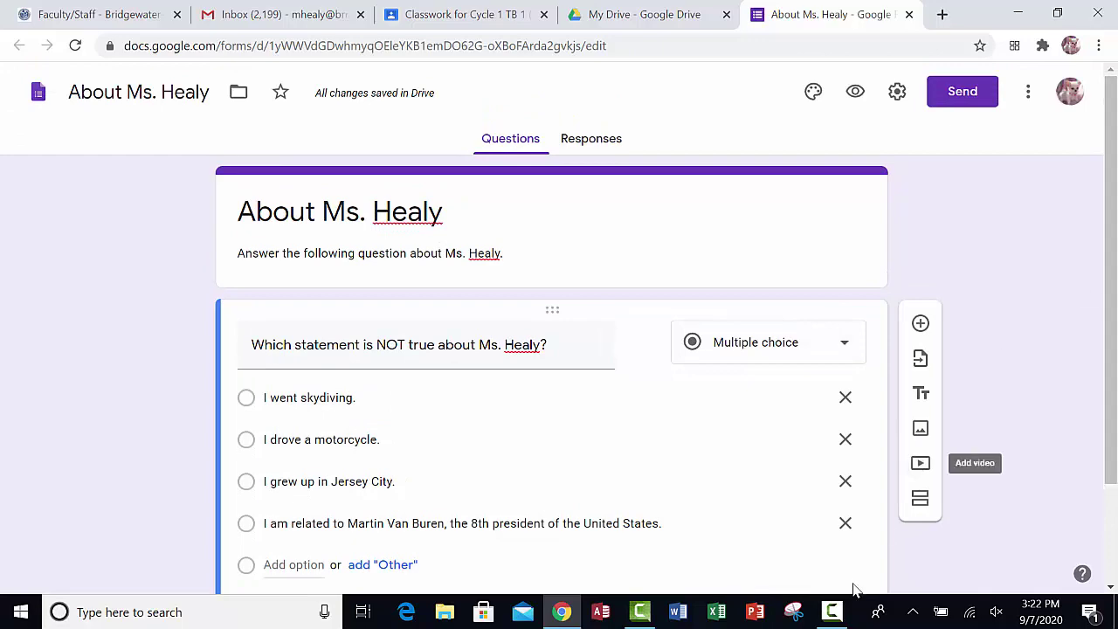
click(641, 613)
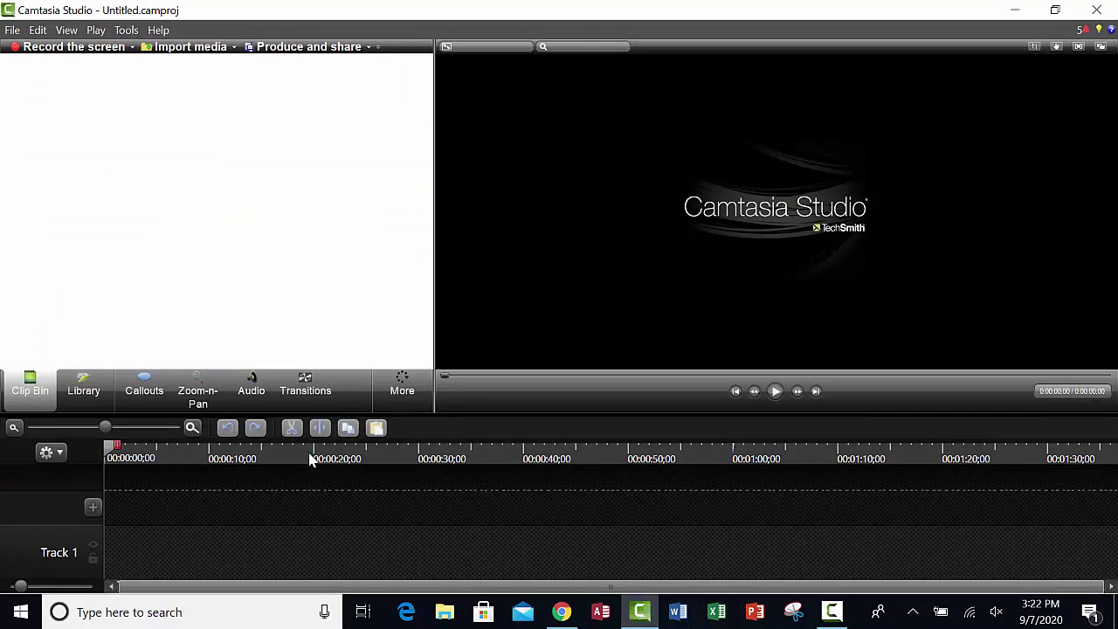
click(832, 614)
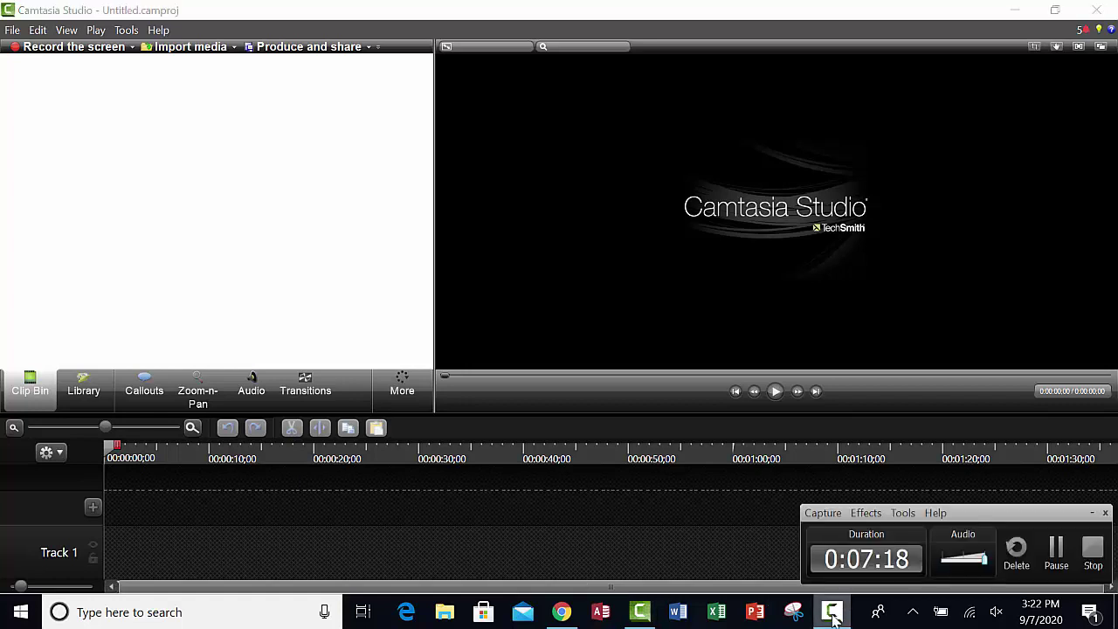